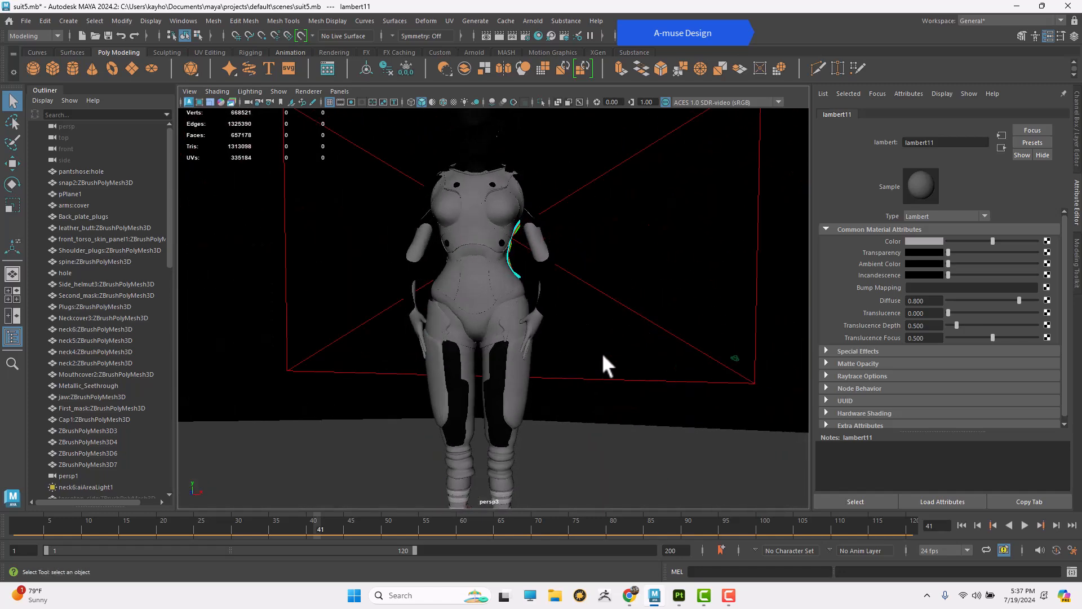
Switch the viewport renderer from Arnold to Viewport 2.0 for the view of the suited character
alt+middle_drag(601, 352, 616, 314)
alt+drag(616, 314, 640, 332)
alt+middle_drag(524, 318, 473, 256)
alt+right_drag(529, 338, 591, 388)
alt+middle_drag(467, 324, 499, 412)
alt+middle_drag(479, 266, 500, 326)
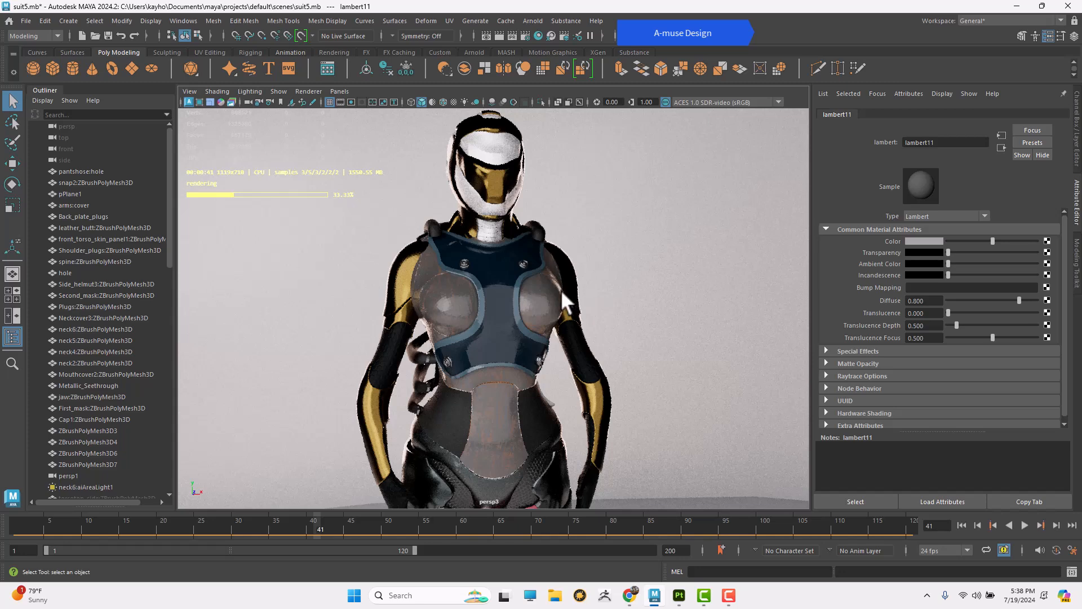
click(308, 91)
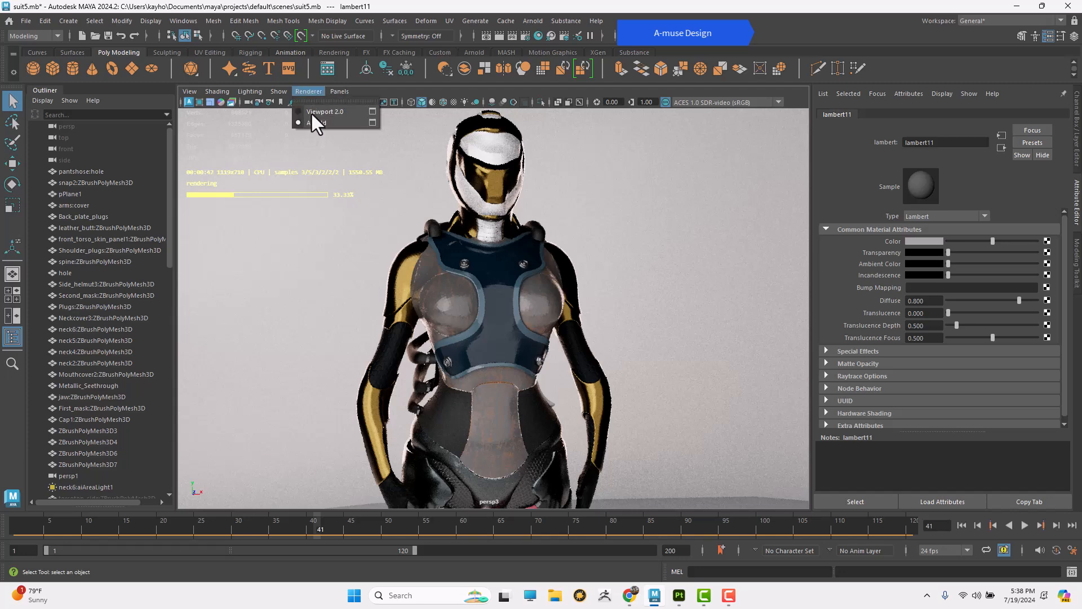
click(312, 112)
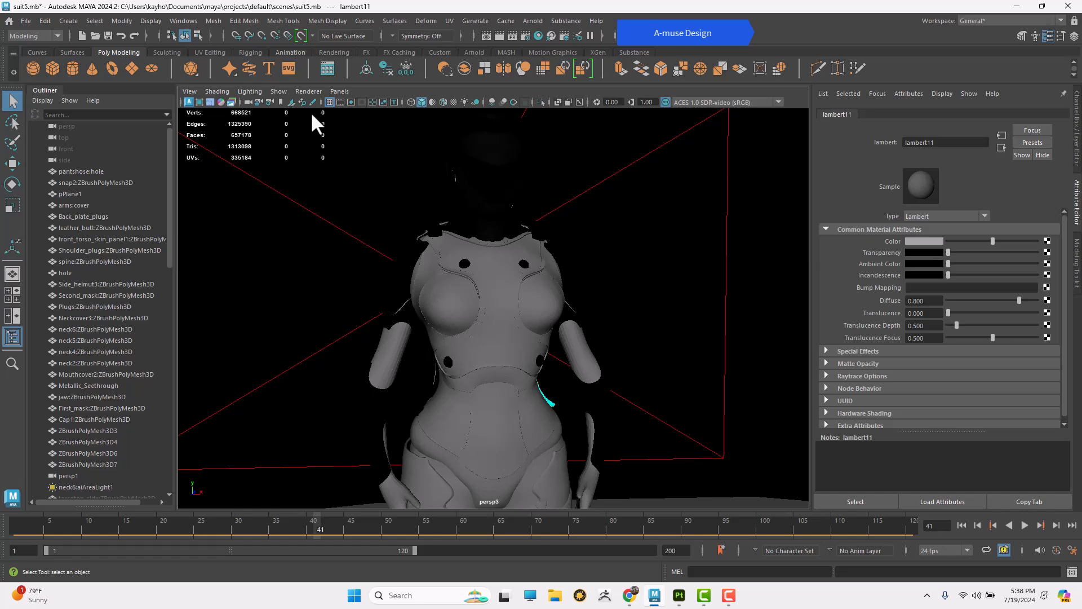
Examine the color-coded panel on the side of the torso and its red, green and cyan areas from several angles
alt+drag(594, 407, 492, 410)
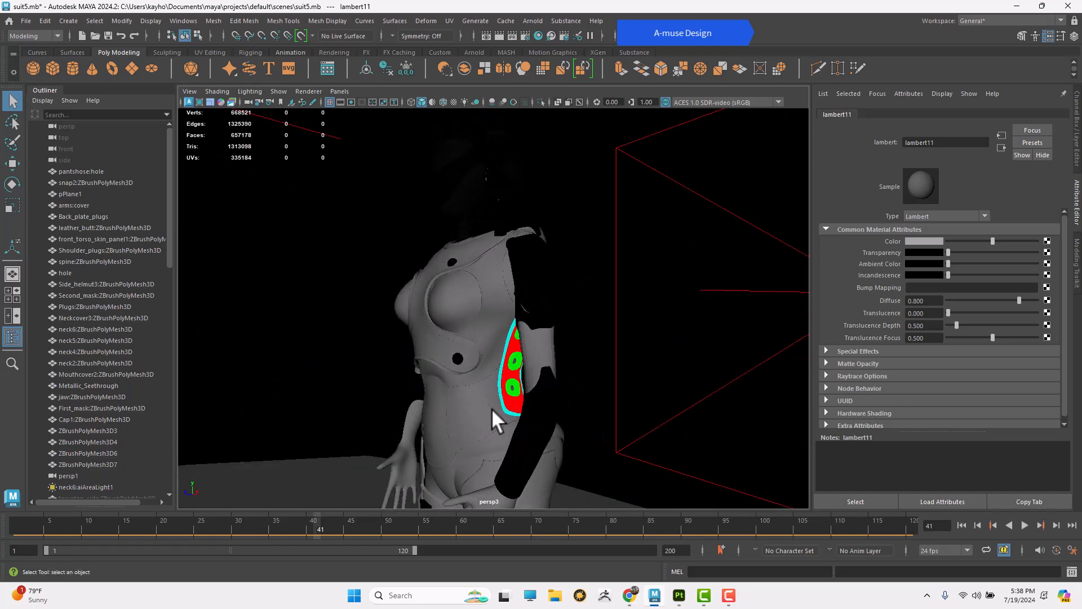
alt+right_drag(496, 309, 558, 411)
alt+middle_drag(558, 411, 493, 347)
alt+drag(494, 347, 477, 357)
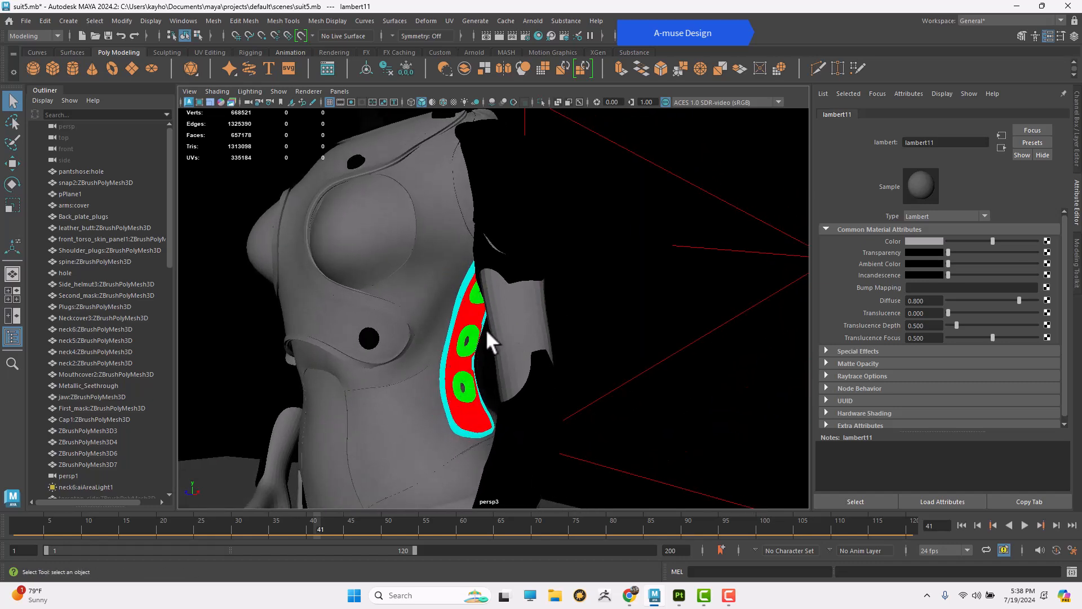
alt+right_drag(476, 295, 601, 402)
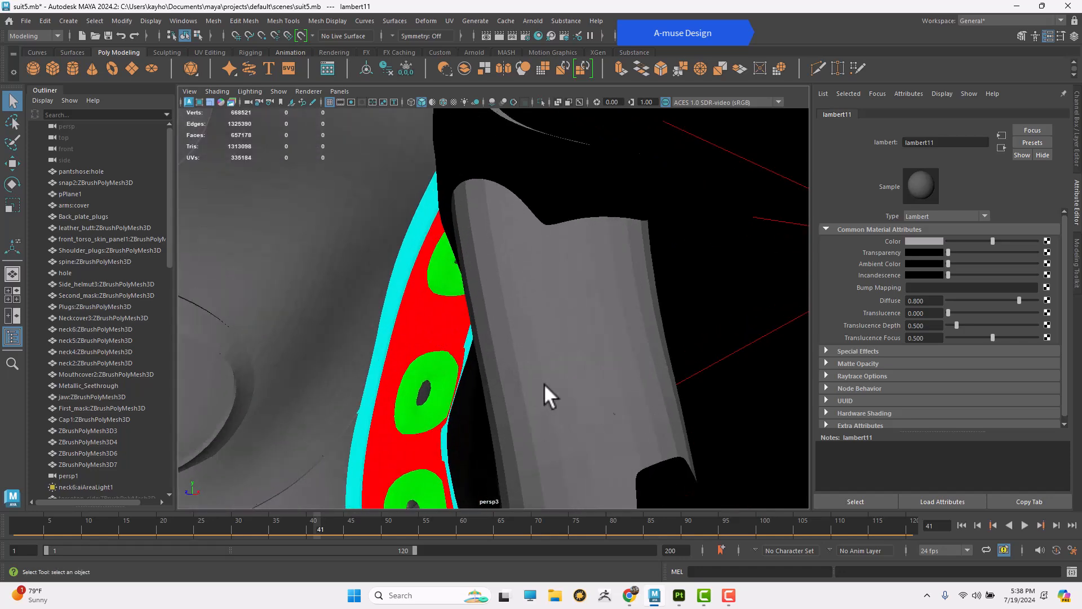
alt+middle_drag(600, 401, 567, 307)
alt+drag(568, 307, 453, 184)
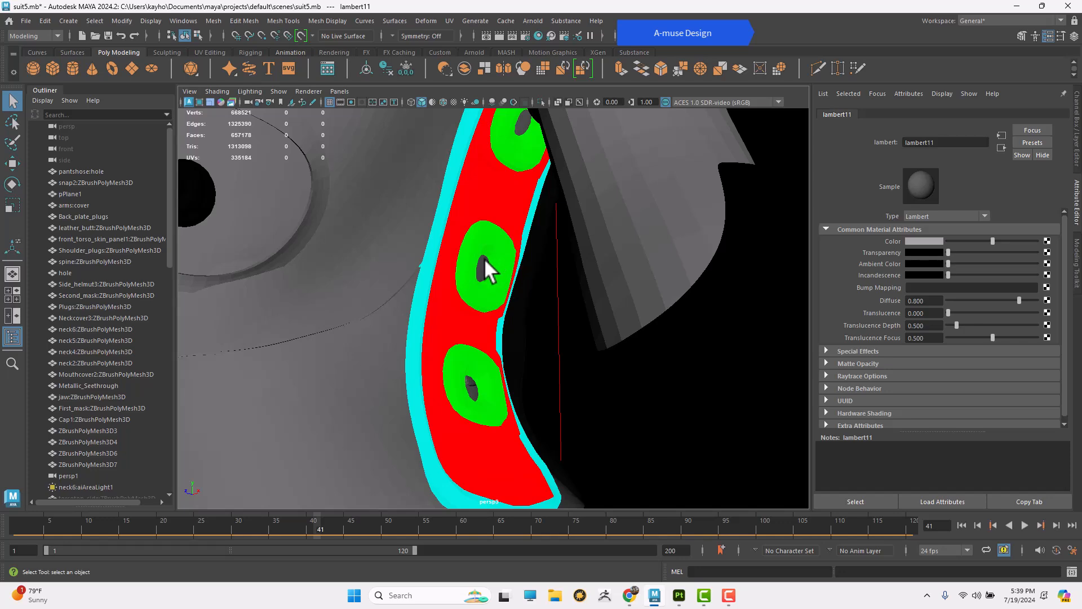
alt+drag(514, 150, 501, 327)
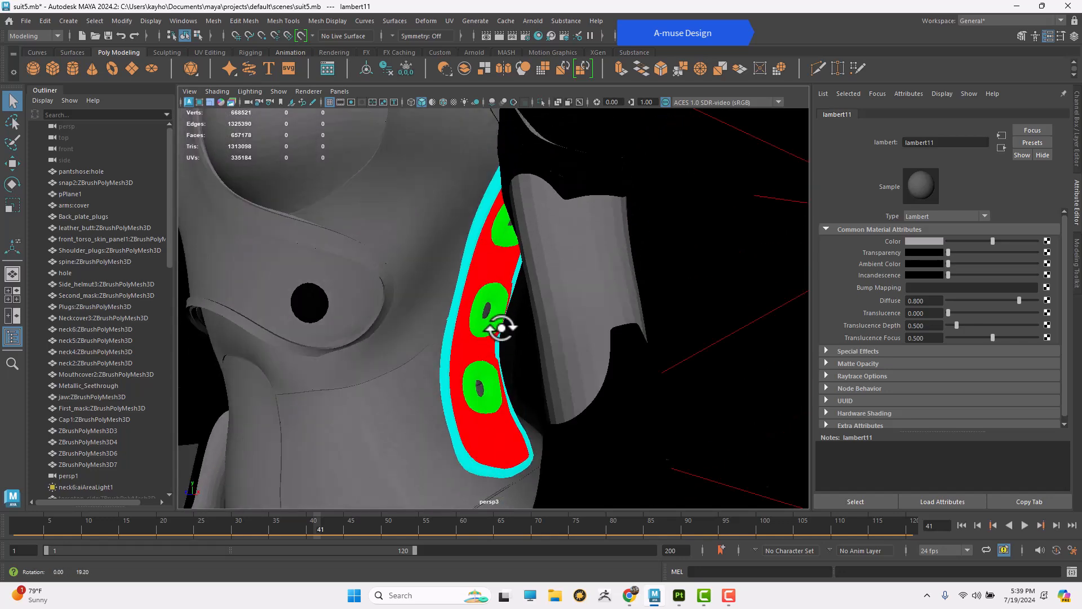
alt+drag(582, 341, 518, 297)
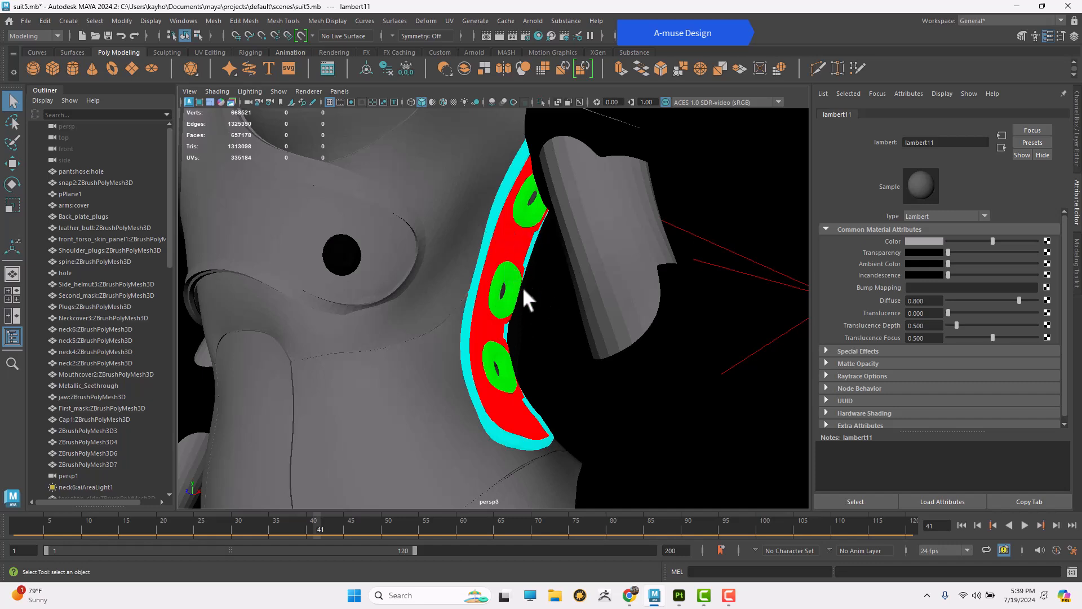
alt+drag(520, 295, 507, 315)
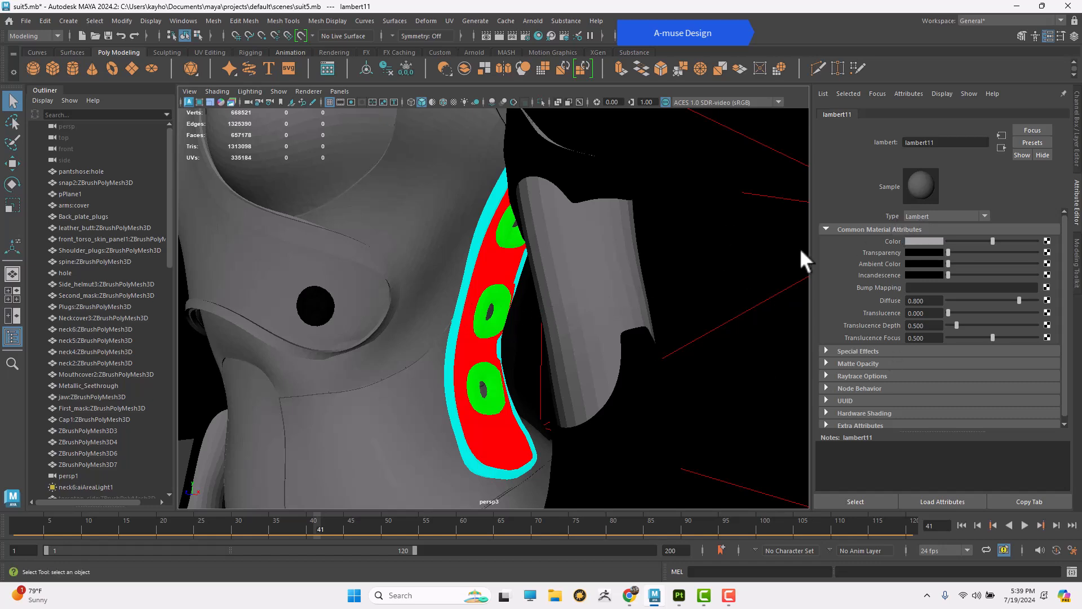
Change the side panel's material type from Lambert to Ai Standard Surface and inspect the panel's shape
click(935, 215)
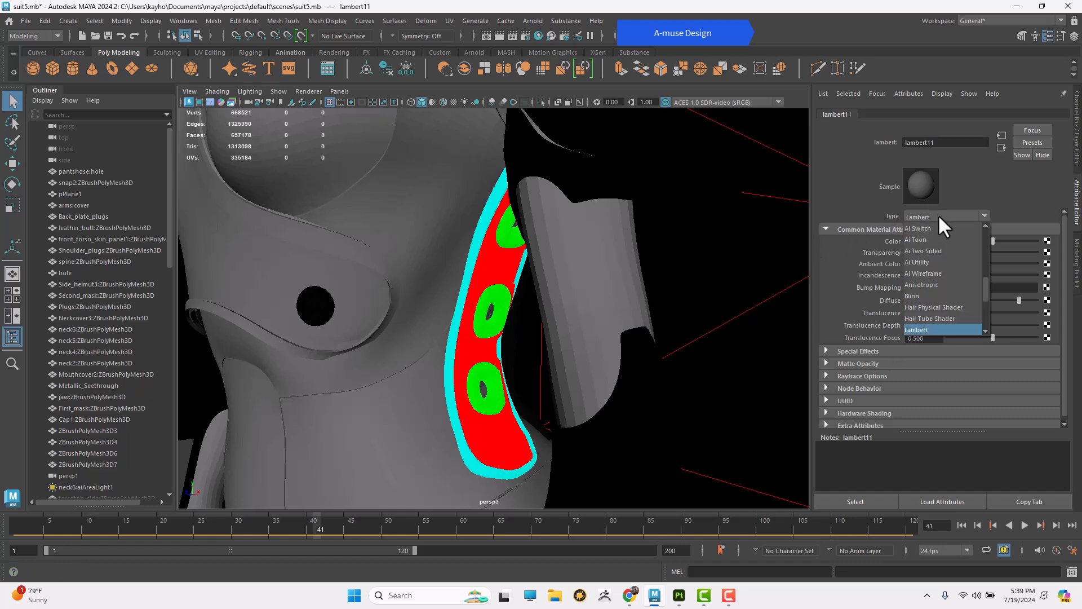
click(864, 192)
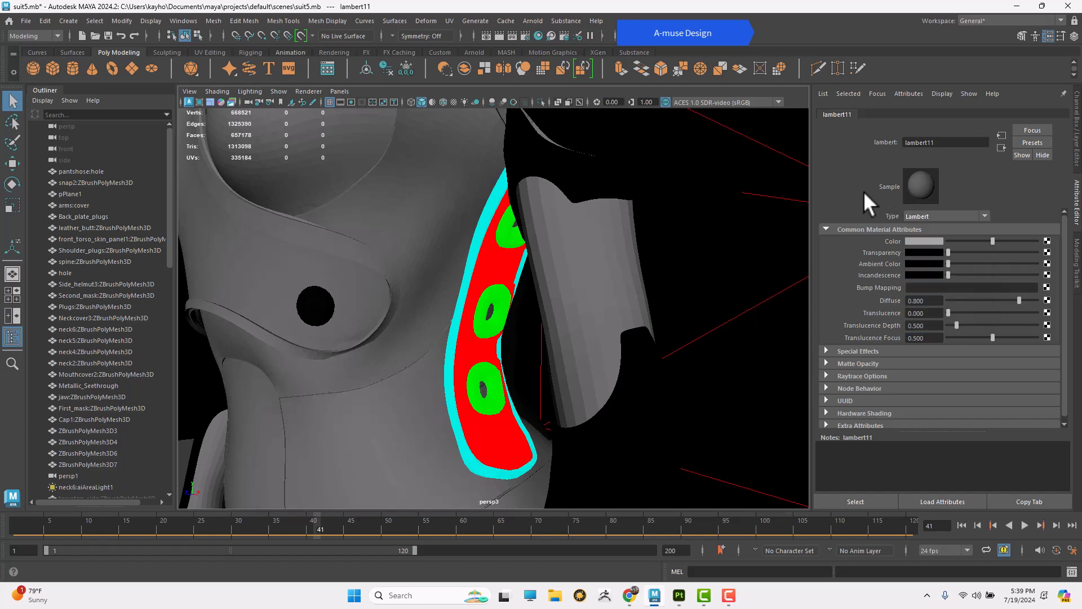
scroll(522, 299, up, 3)
mouse_move(521, 300)
alt+mouse_down()
mouse_move(512, 310)
mouse_move(511, 296)
alt+mouse_up()
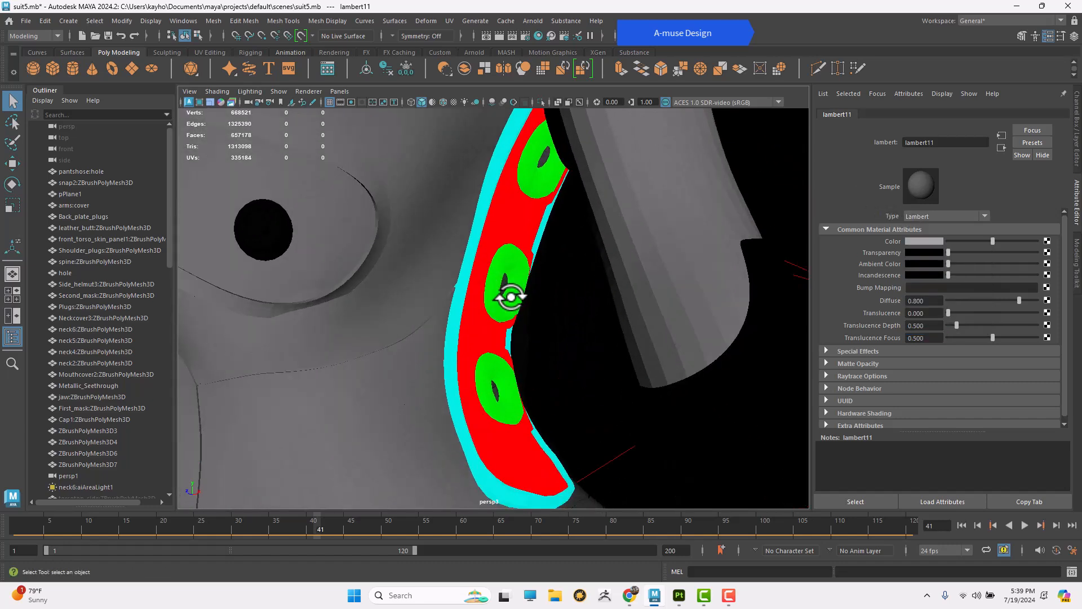
click(930, 214)
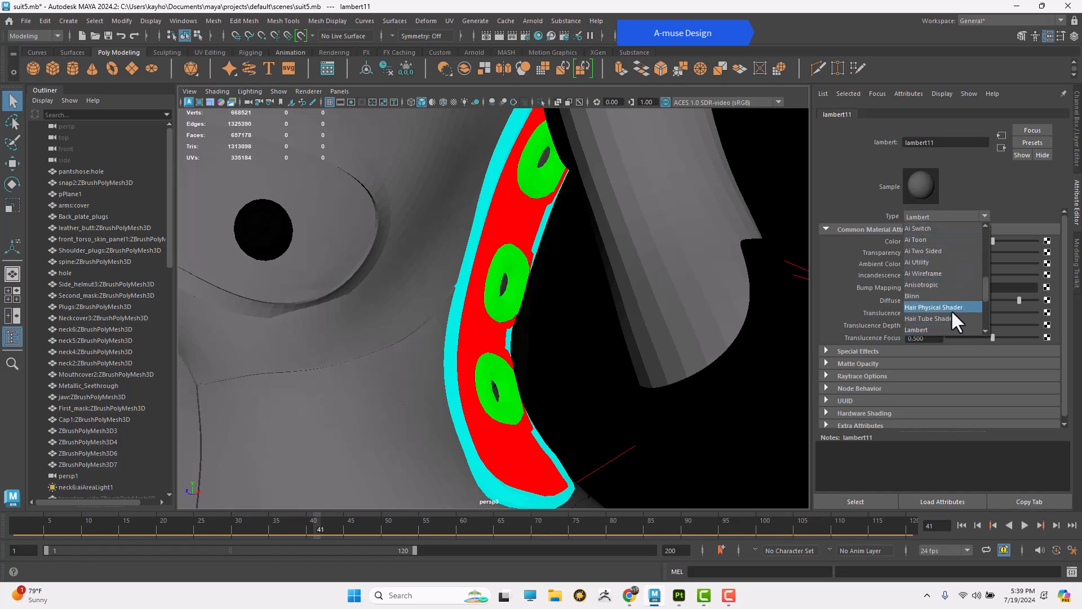
scroll(951, 310, up, 2)
click(961, 250)
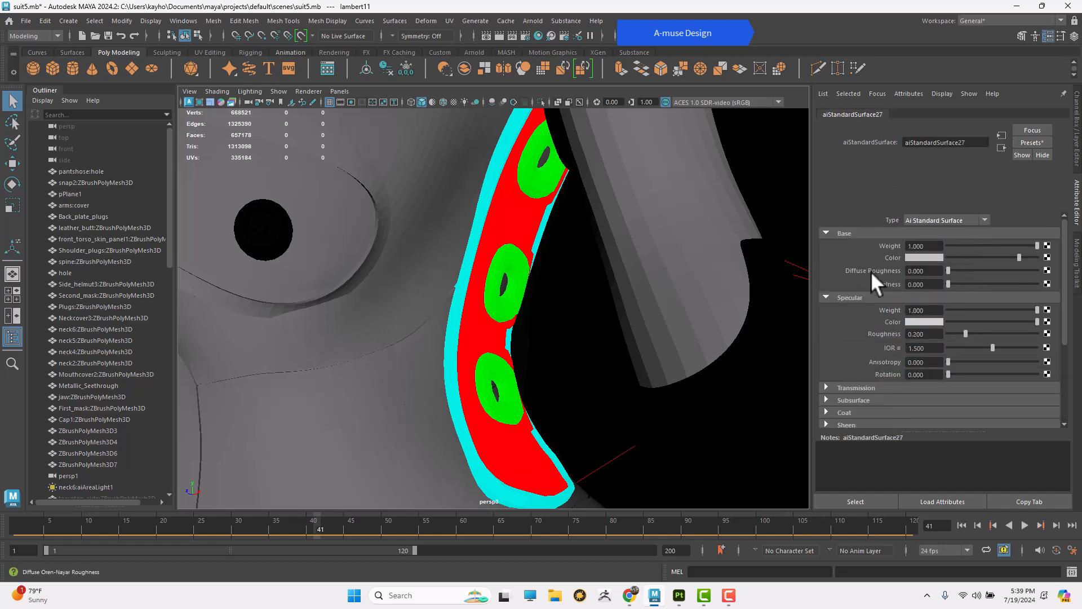
alt+drag(497, 332, 530, 333)
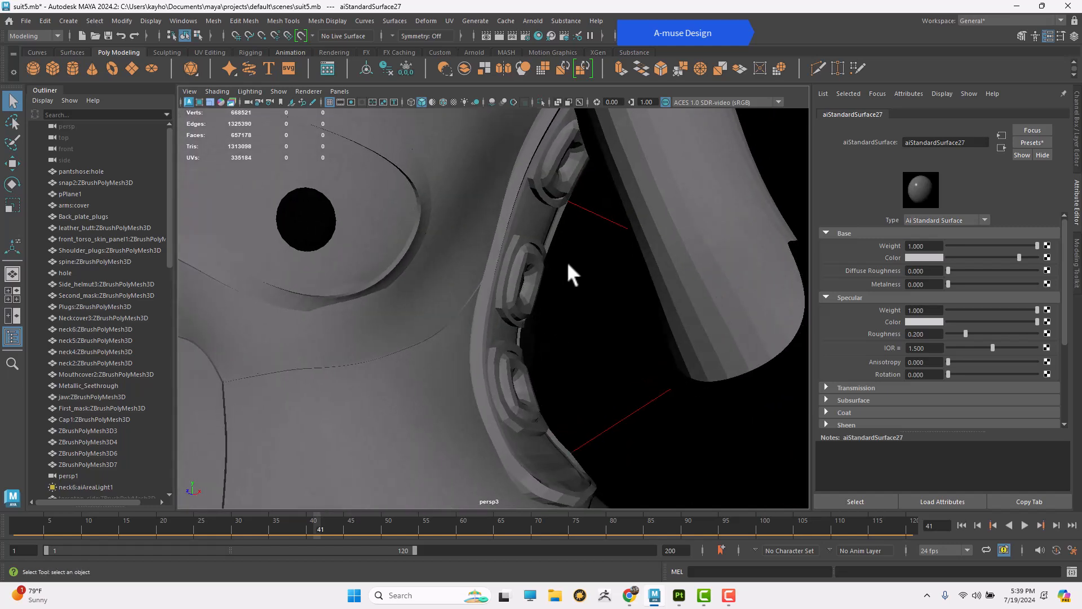
alt+drag(567, 263, 541, 263)
alt+right_drag(499, 239, 503, 279)
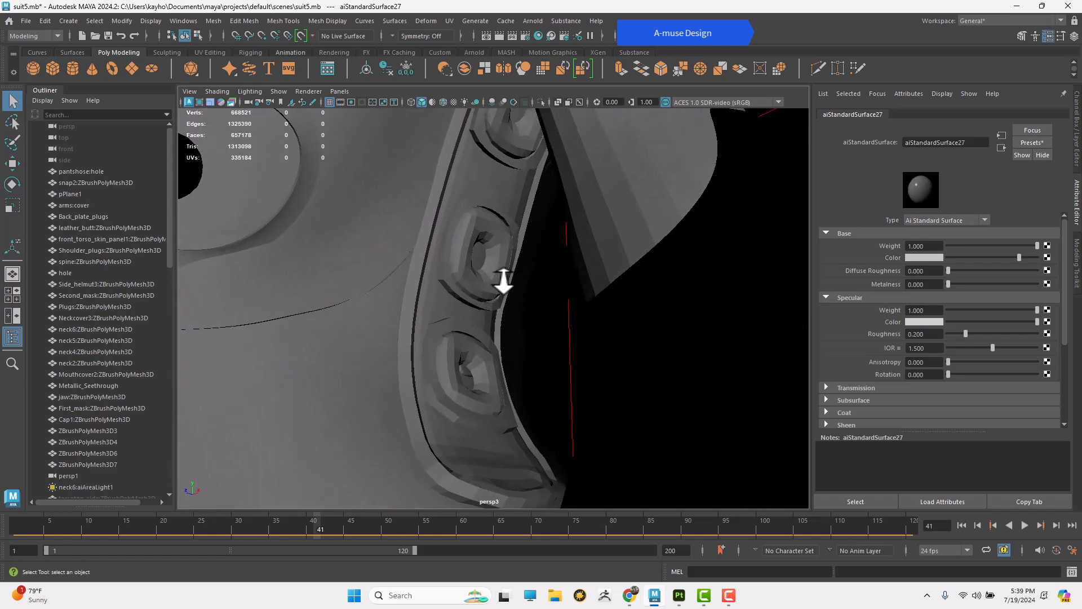
Change the side panel's material type back to Lambert
click(475, 230)
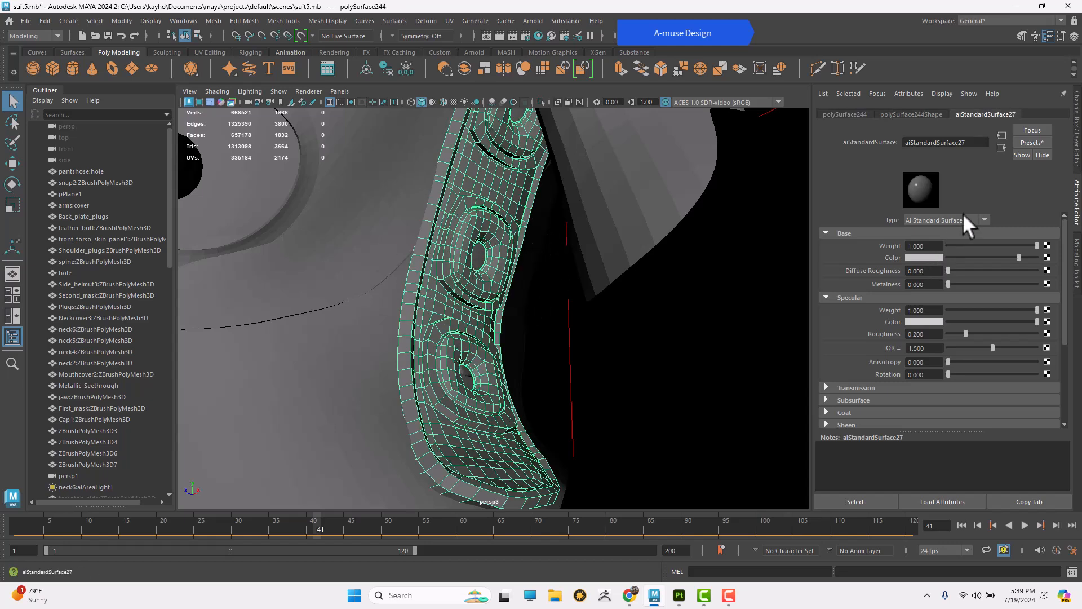
click(985, 219)
scroll(946, 305, down, 1)
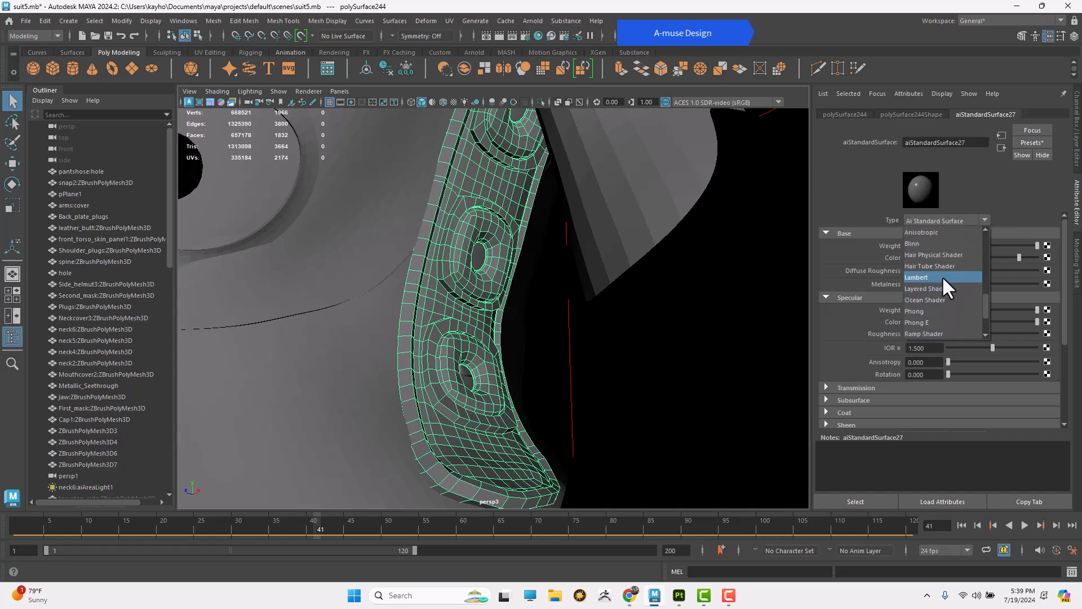
click(941, 275)
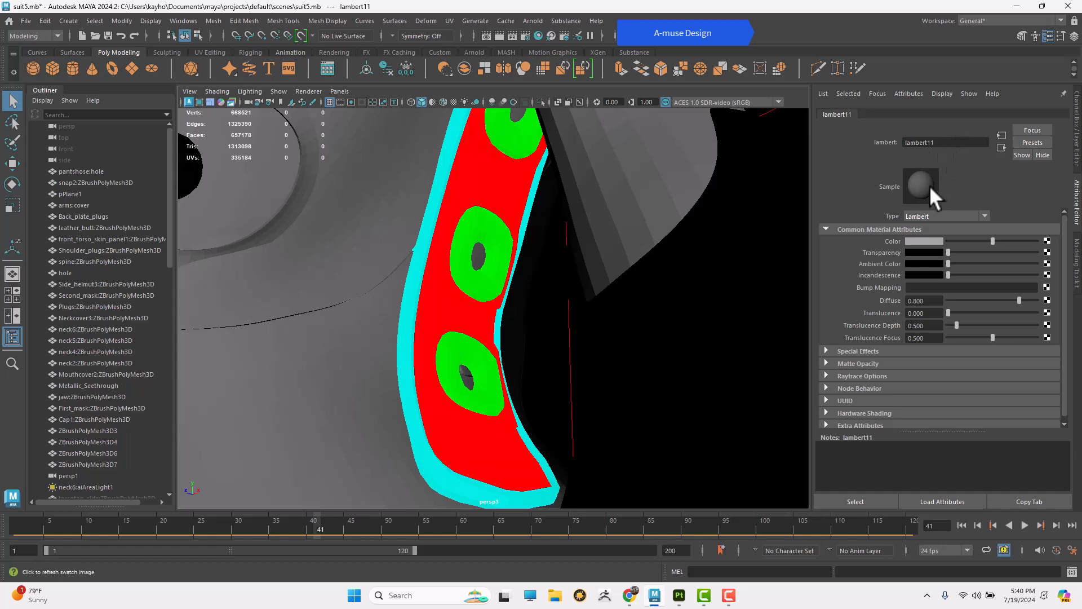
Isolate the color-coded side panel mesh in the viewport and frame the whole piece
click(989, 212)
click(1004, 207)
alt+middle_drag(488, 246, 500, 306)
alt+drag(499, 304, 500, 333)
click(492, 226)
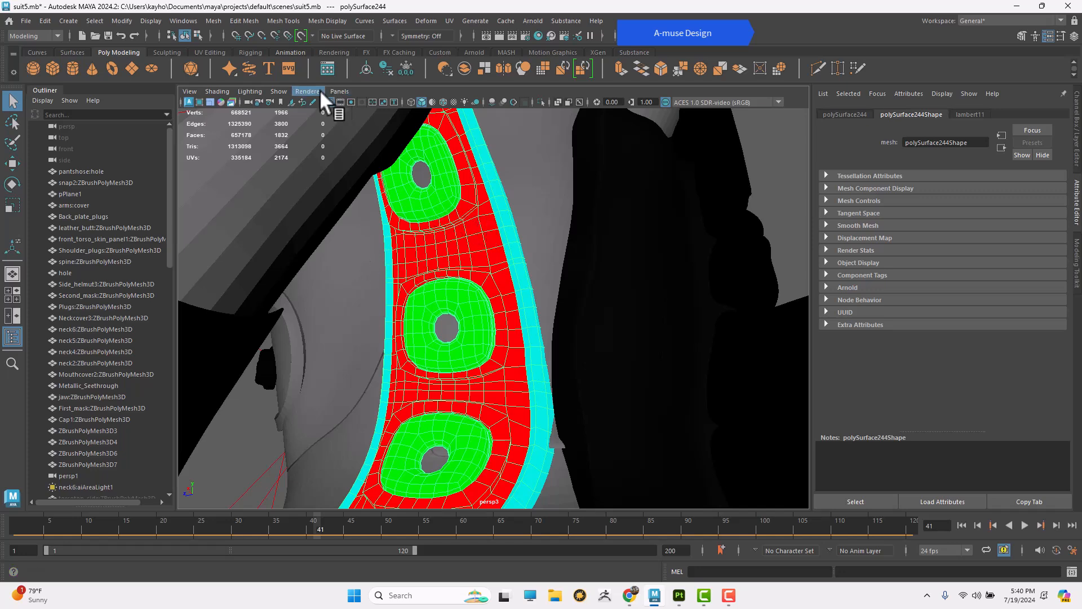
click(274, 91)
mouse_move(304, 111)
click(417, 113)
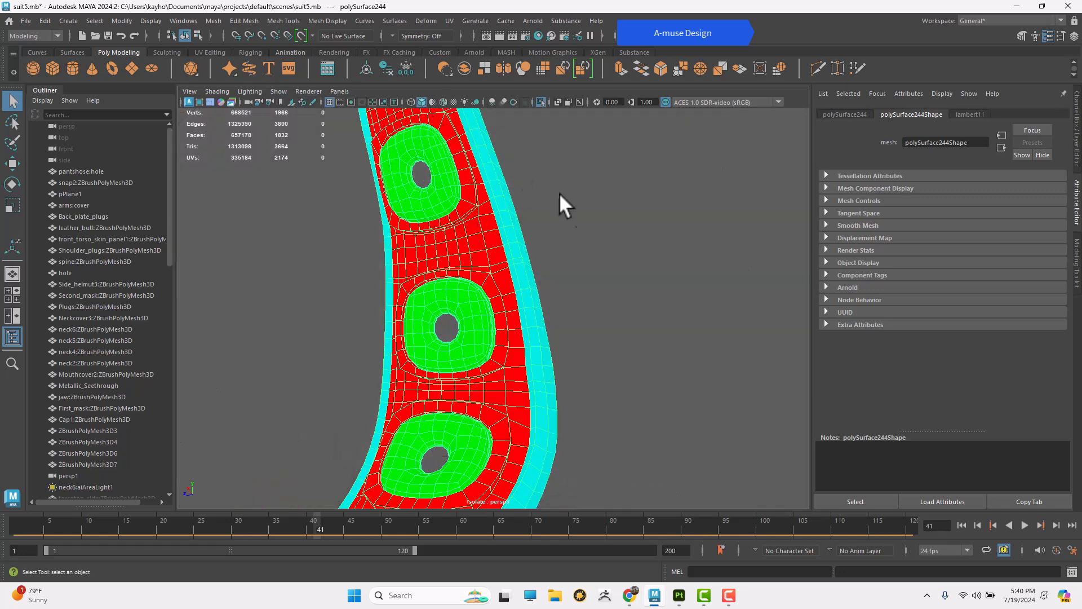
scroll(563, 274, down, 10)
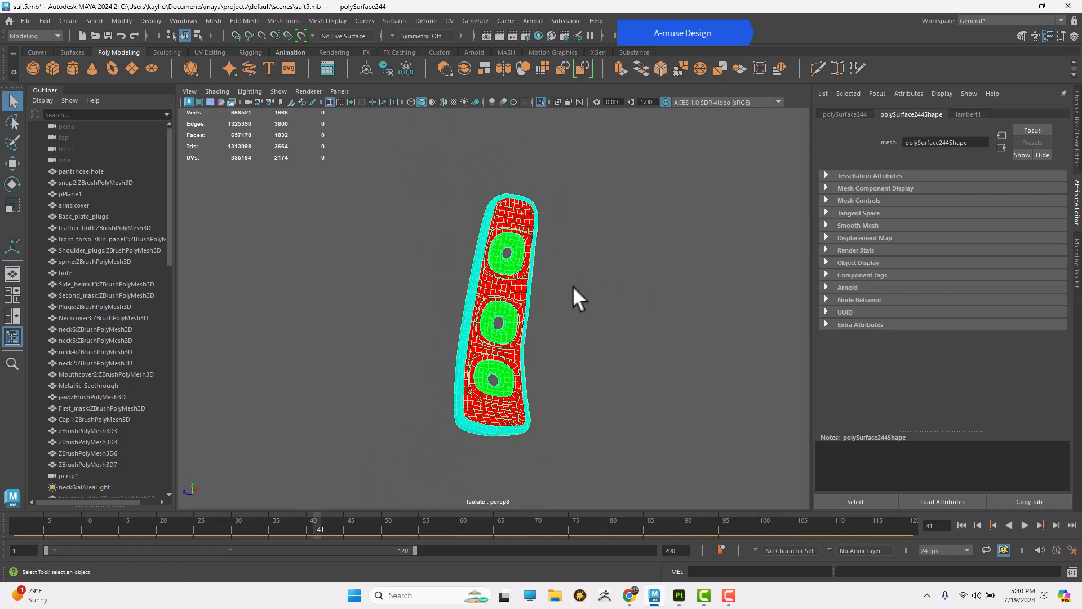
scroll(575, 249, up, 4)
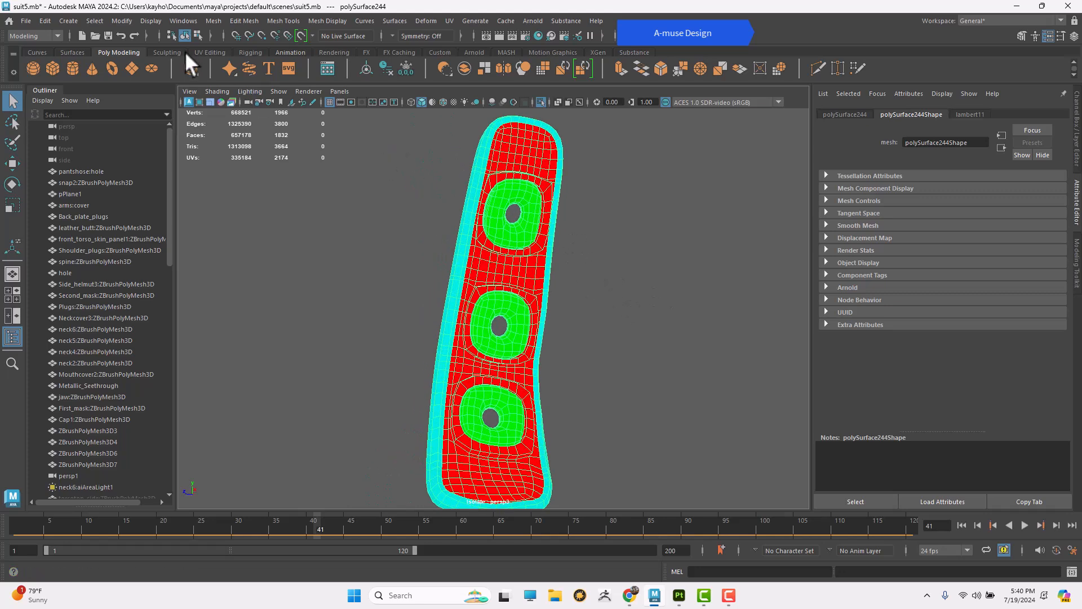
Separate the side panel mesh into its individual pieces
click(215, 20)
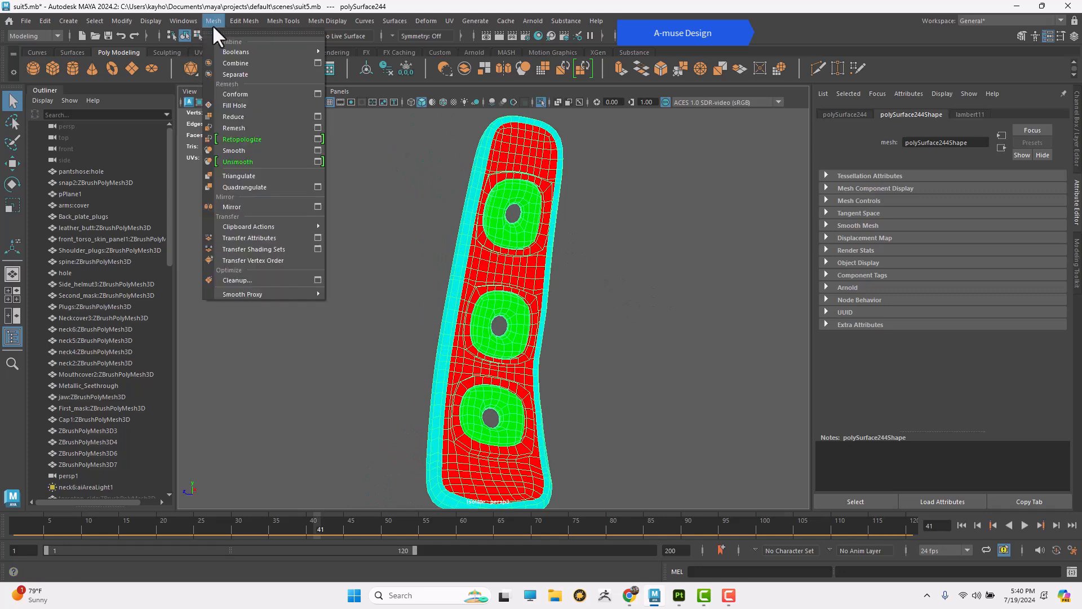
click(242, 70)
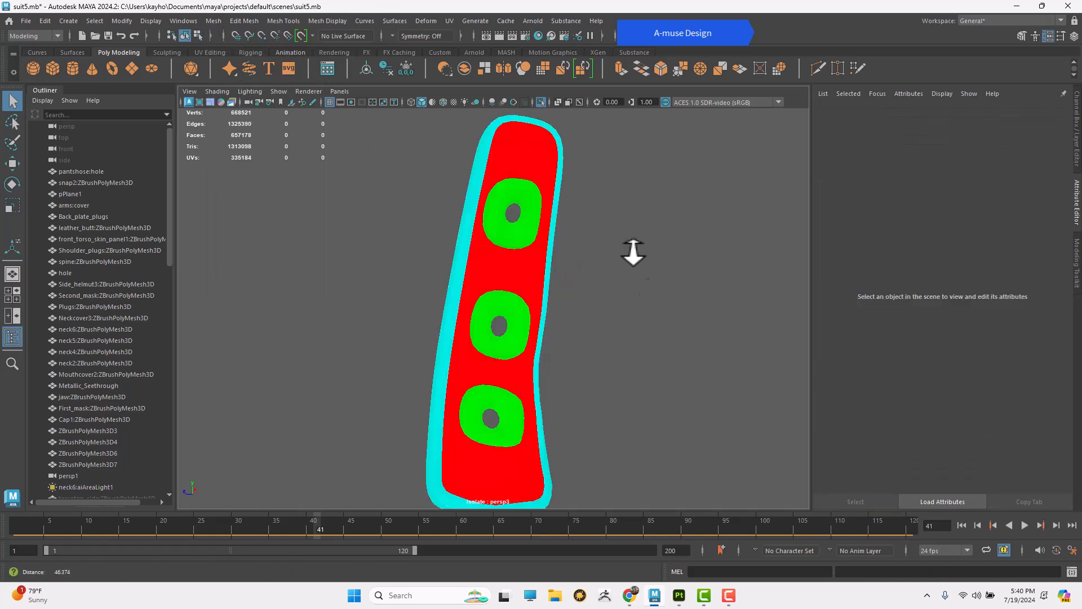
scroll(627, 238, up, 4)
Replace the vertex color of the uppermost green ring on the panel with orange
click(551, 208)
alt+middle_drag(633, 223, 608, 251)
scroll(623, 336, down, 1)
scroll(623, 335, down, 1)
alt+drag(636, 316, 604, 310)
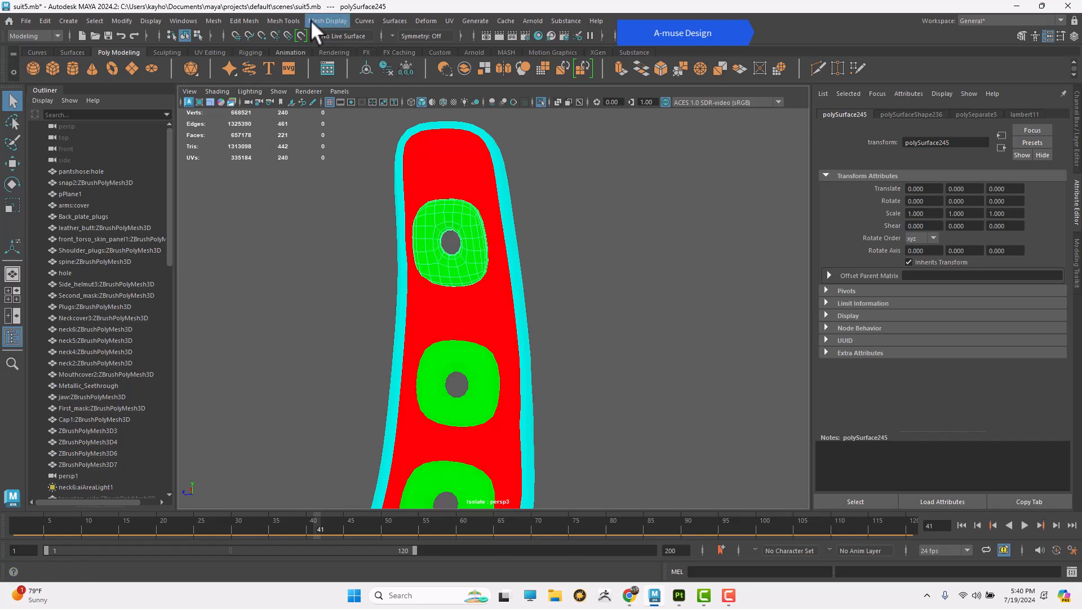
click(328, 21)
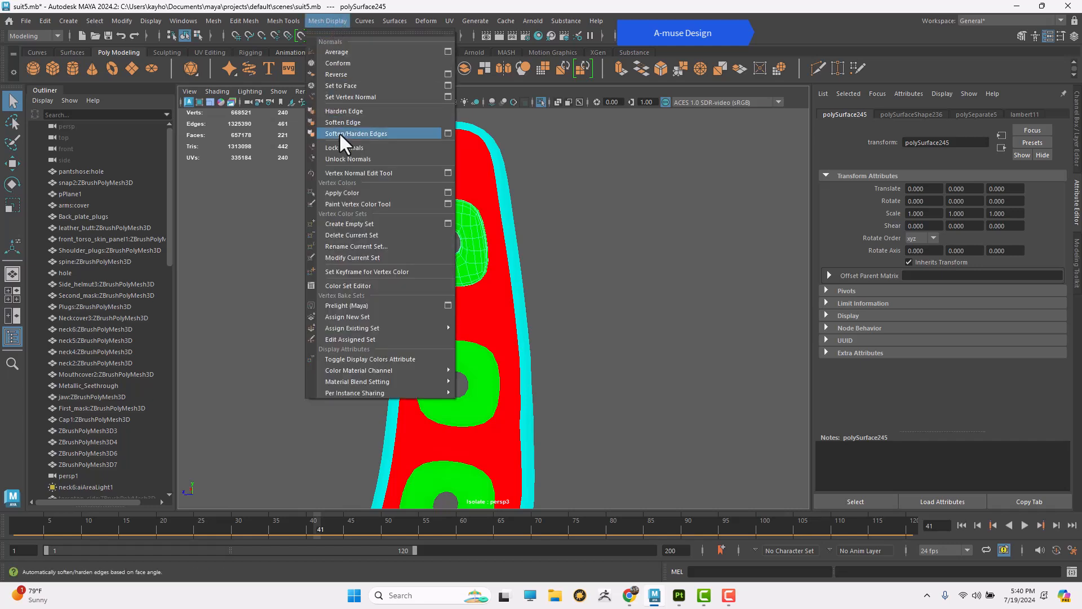
click(447, 193)
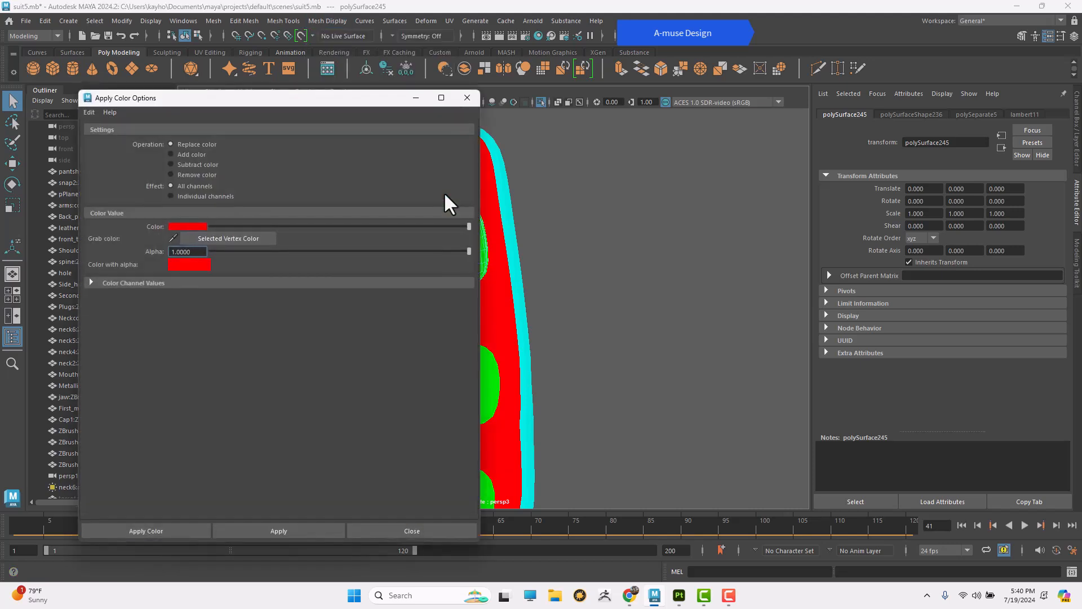
click(181, 224)
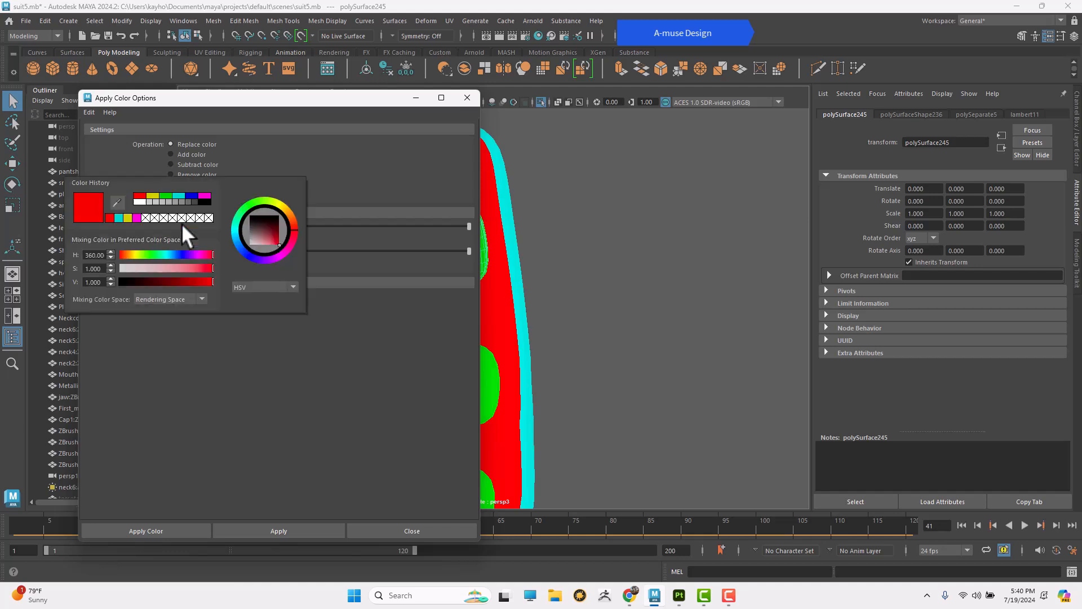
click(292, 216)
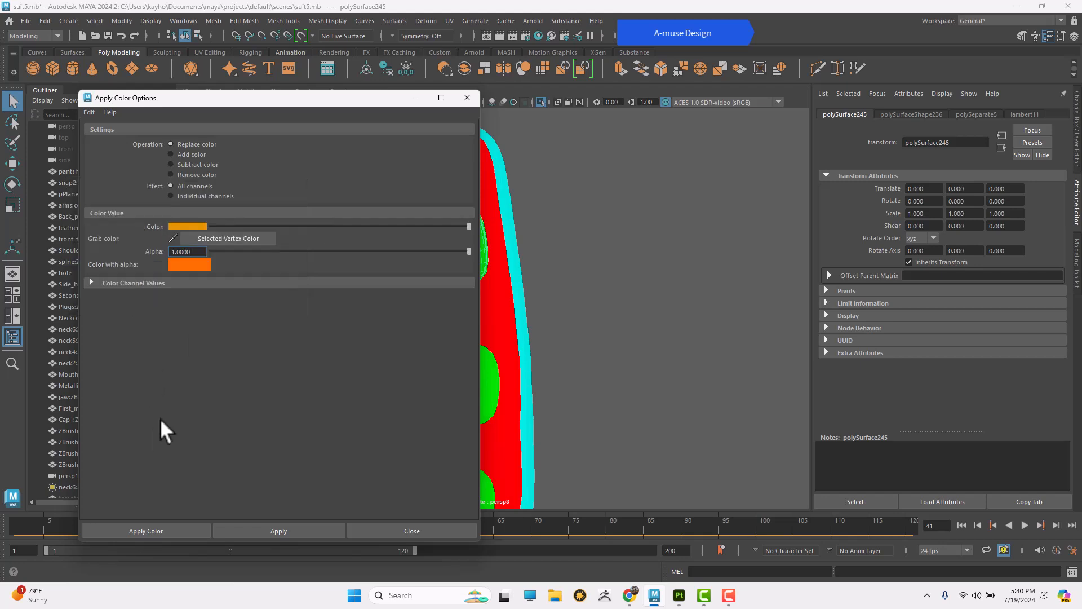
click(137, 527)
click(542, 216)
alt+drag(542, 215, 515, 196)
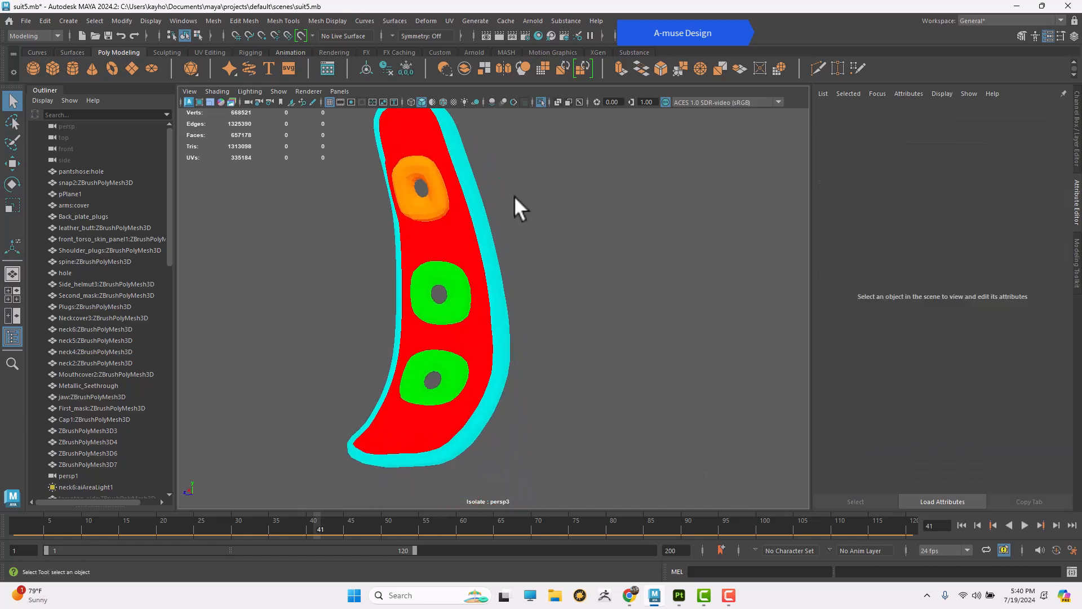
click(425, 191)
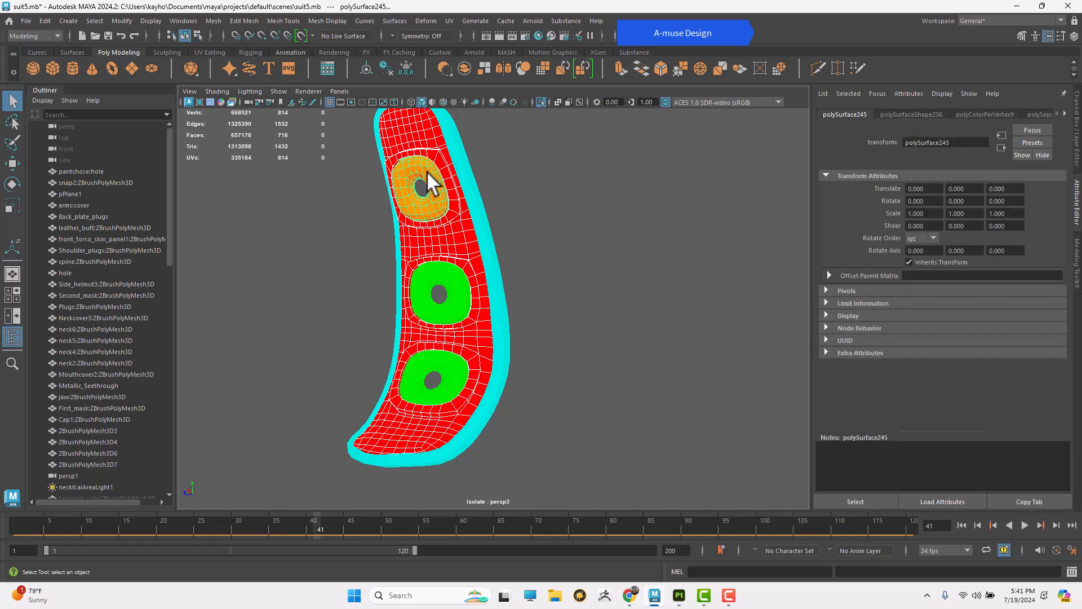
click(618, 267)
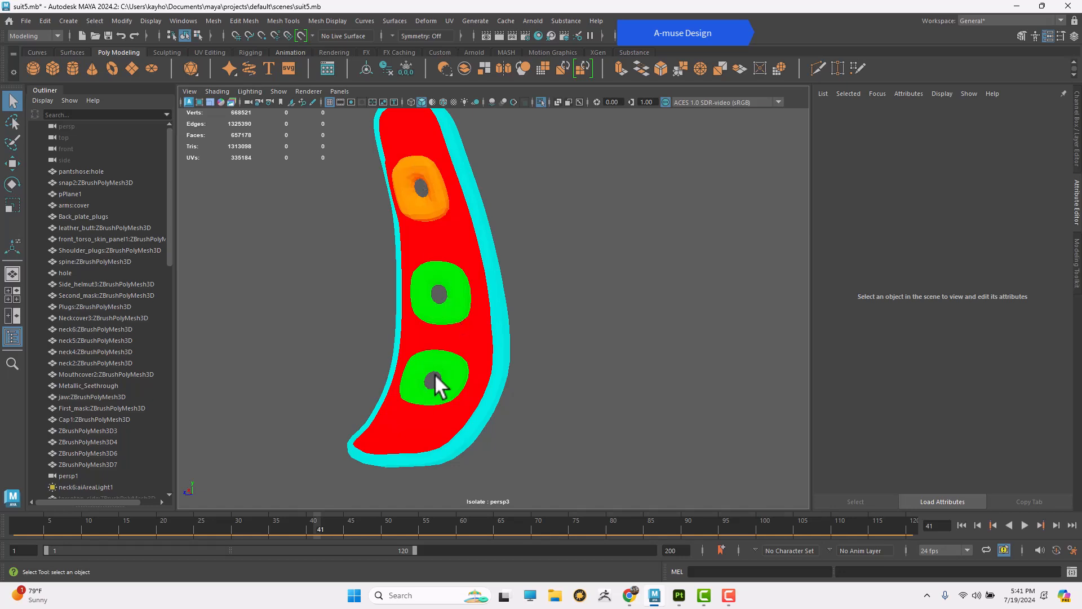
Undo the orange vertex color on the uppermost ring
key(ctrl+z)
key(shift+z)
key(ctrl+z)
key(ctrl+z)
alt+drag(567, 239, 599, 238)
Select the separated red surface surrounding the green rings
click(509, 244)
alt+right_drag(585, 295, 667, 445)
alt+drag(667, 445, 643, 389)
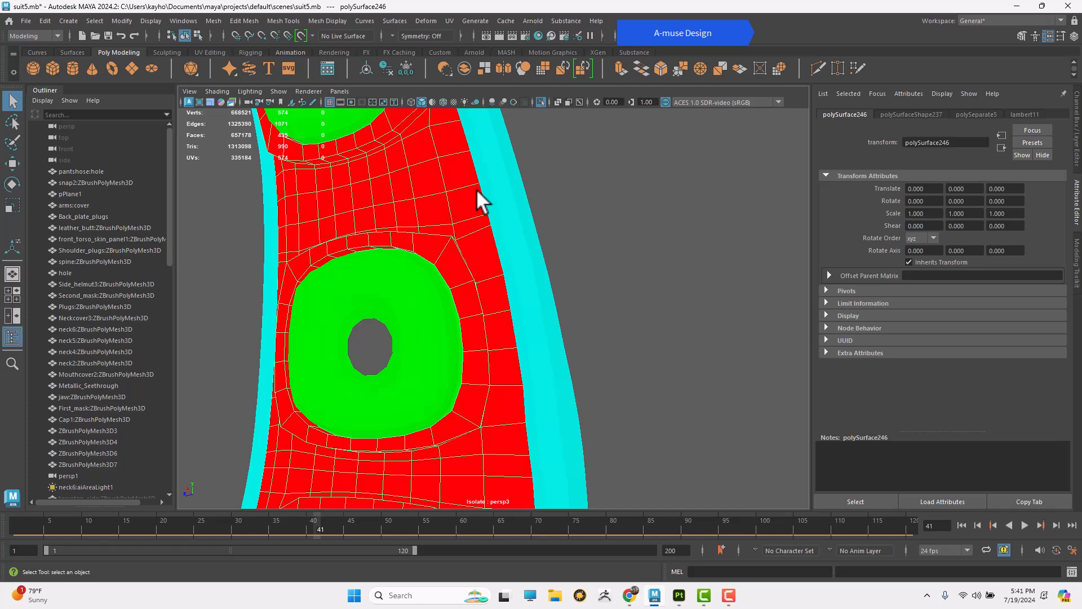
Examine the separated pieces of the side panel by selecting the cyan rim, the red surface and the three green rings in turn
alt+right_drag(623, 273, 540, 312)
alt+drag(540, 312, 631, 311)
click(548, 273)
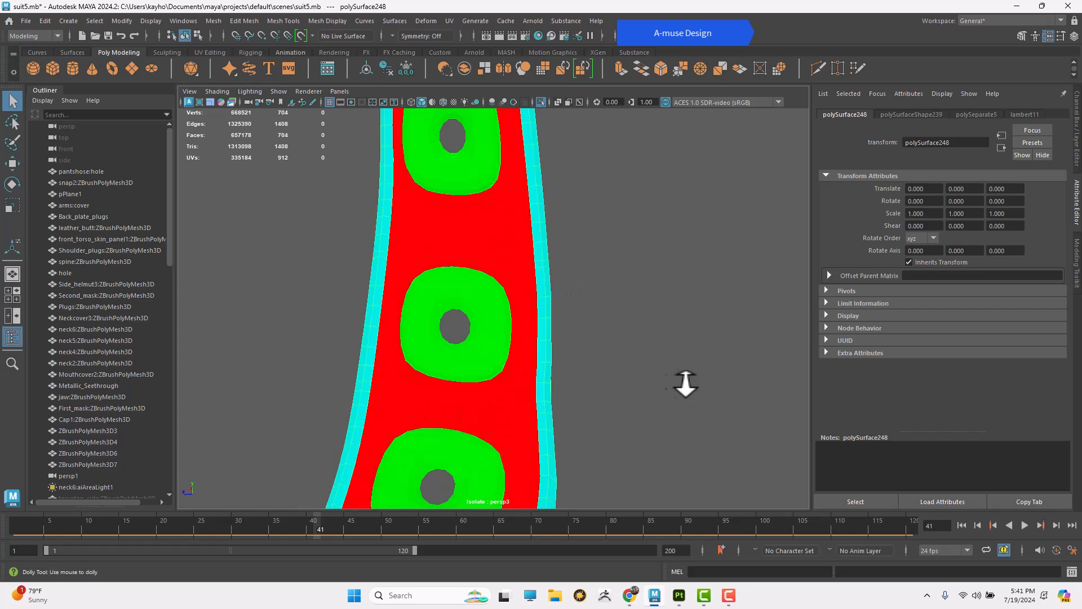
scroll(684, 378, down, 3)
alt+drag(729, 407, 688, 430)
click(420, 156)
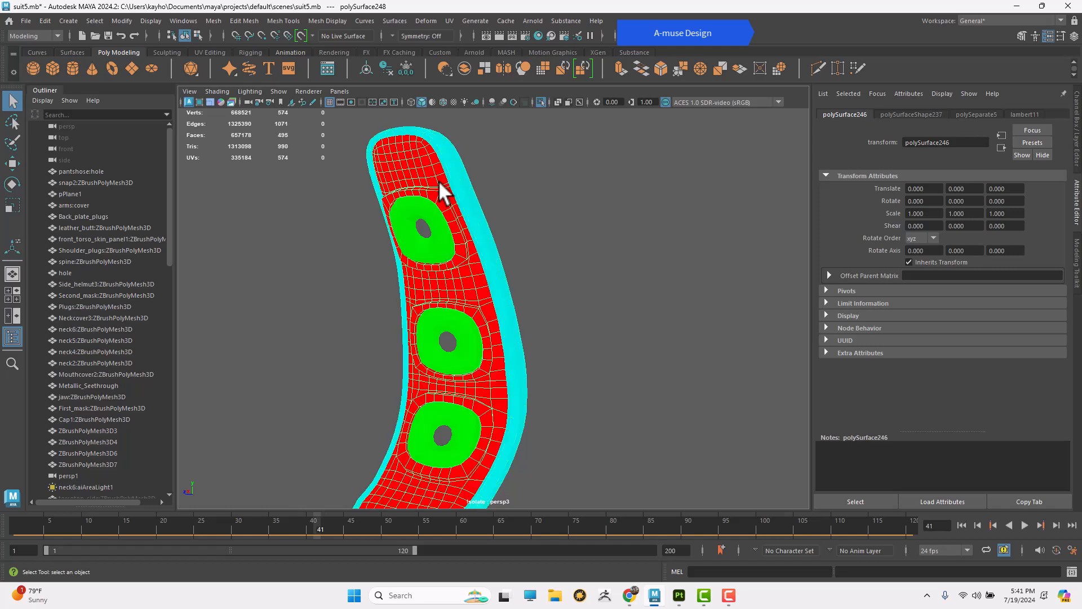
click(438, 238)
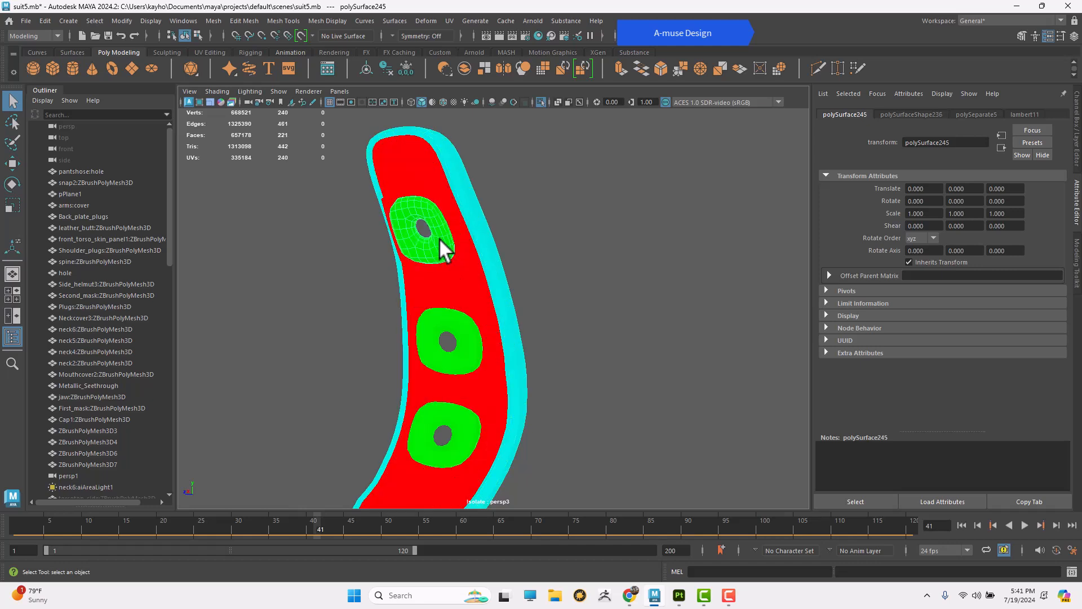
shift+click(450, 411)
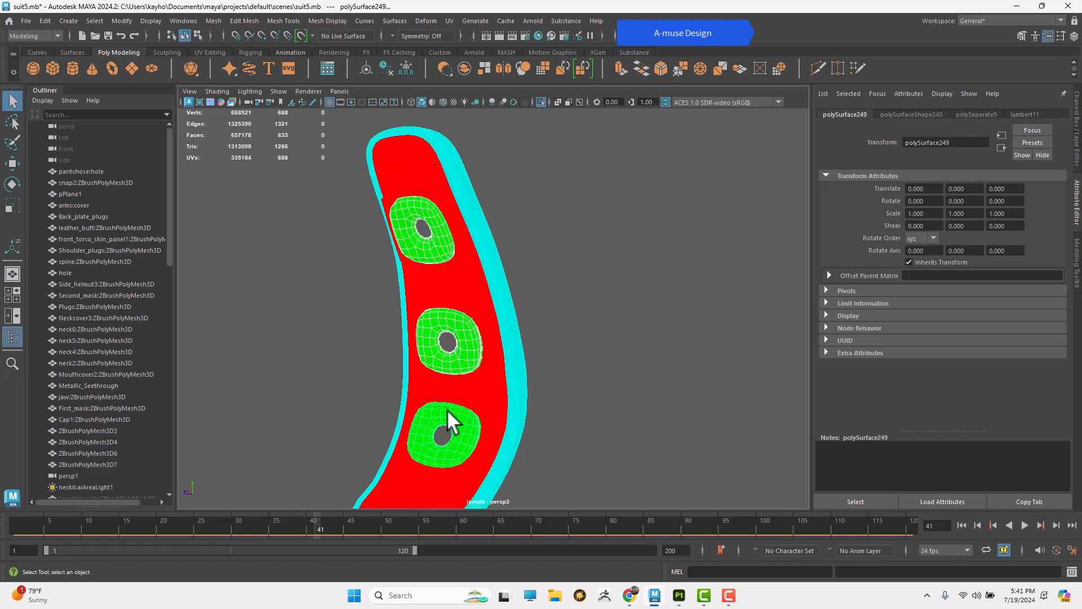
alt+right_drag(608, 385, 540, 373)
alt+drag(540, 372, 562, 367)
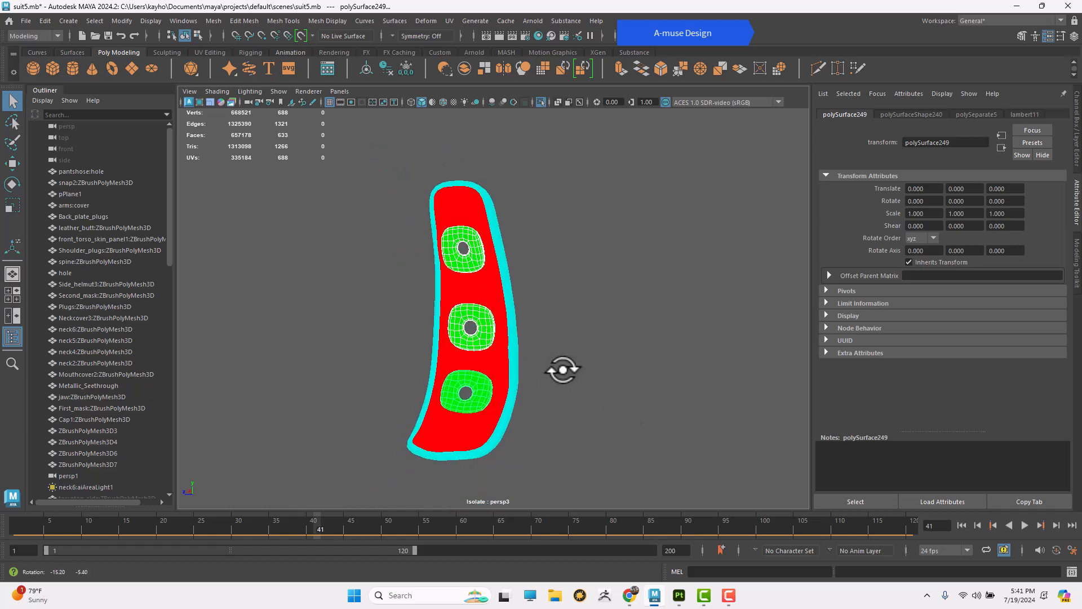
Combine all the separated side panel pieces into a single mesh
drag(333, 170, 622, 489)
click(213, 20)
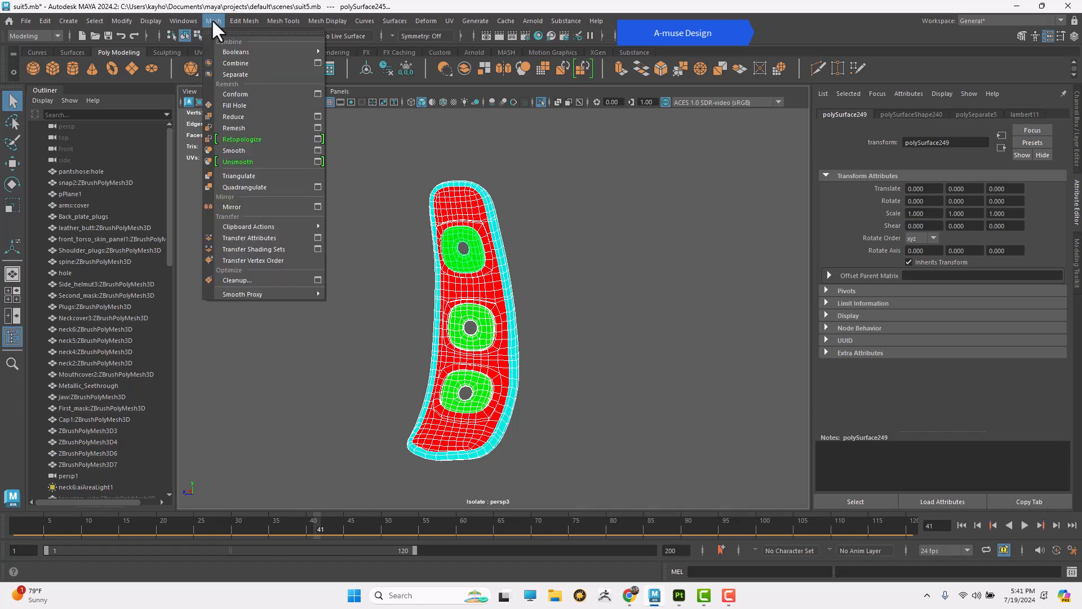
click(248, 62)
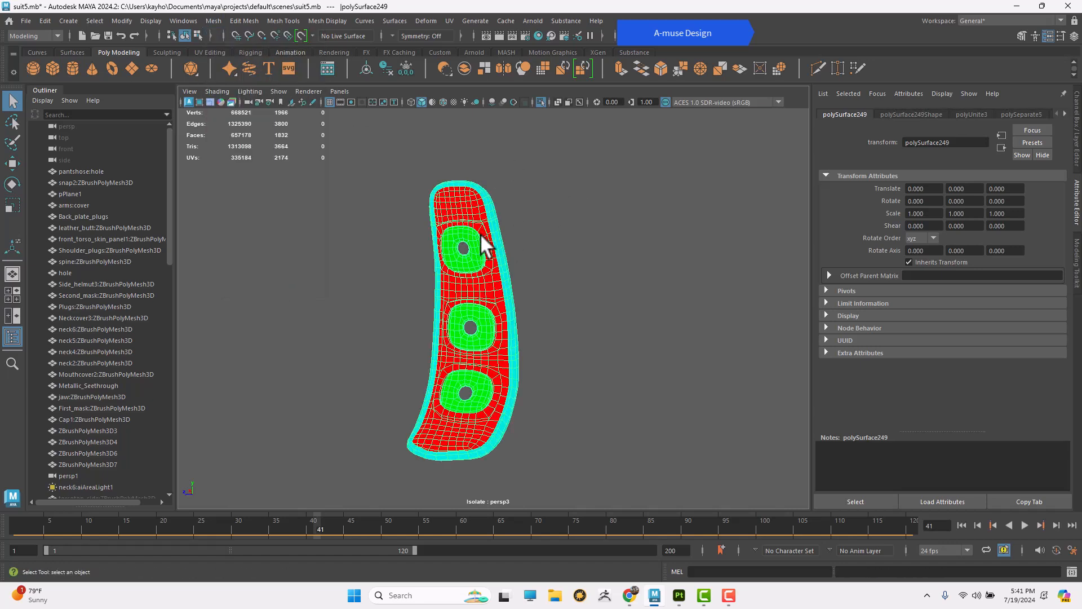
Change the combined panel's lambert11 material type to Ai Standard Surface
click(1063, 113)
click(1026, 112)
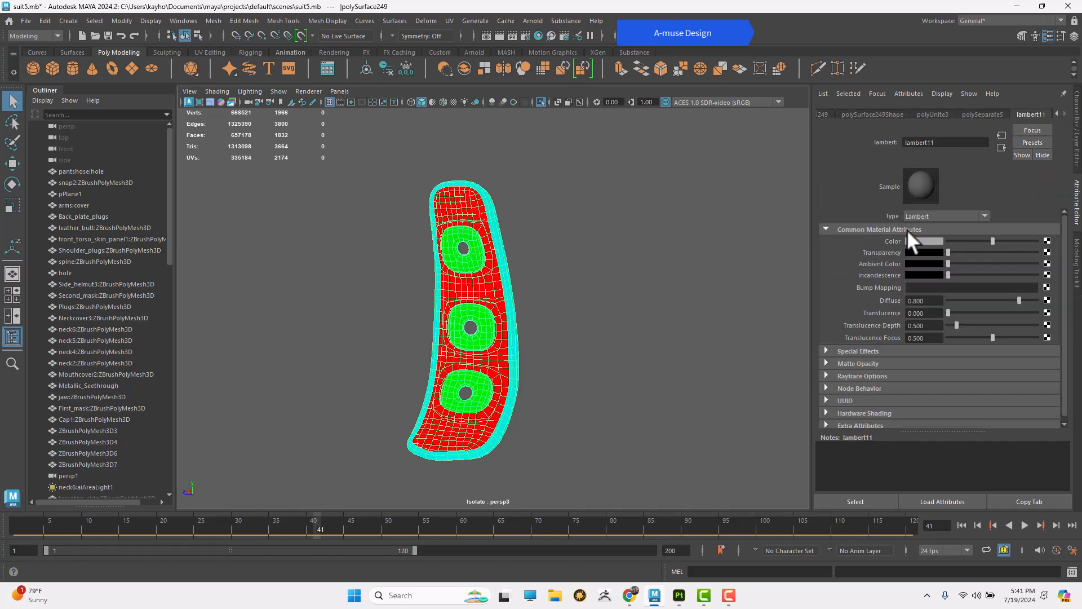
click(982, 214)
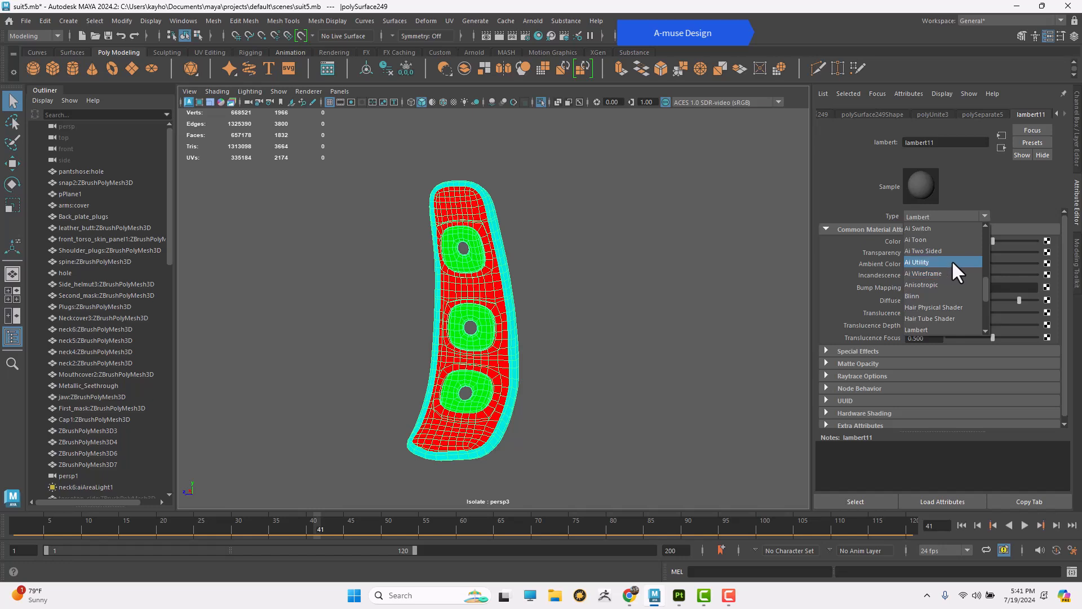
scroll(987, 284, up, 3)
click(965, 241)
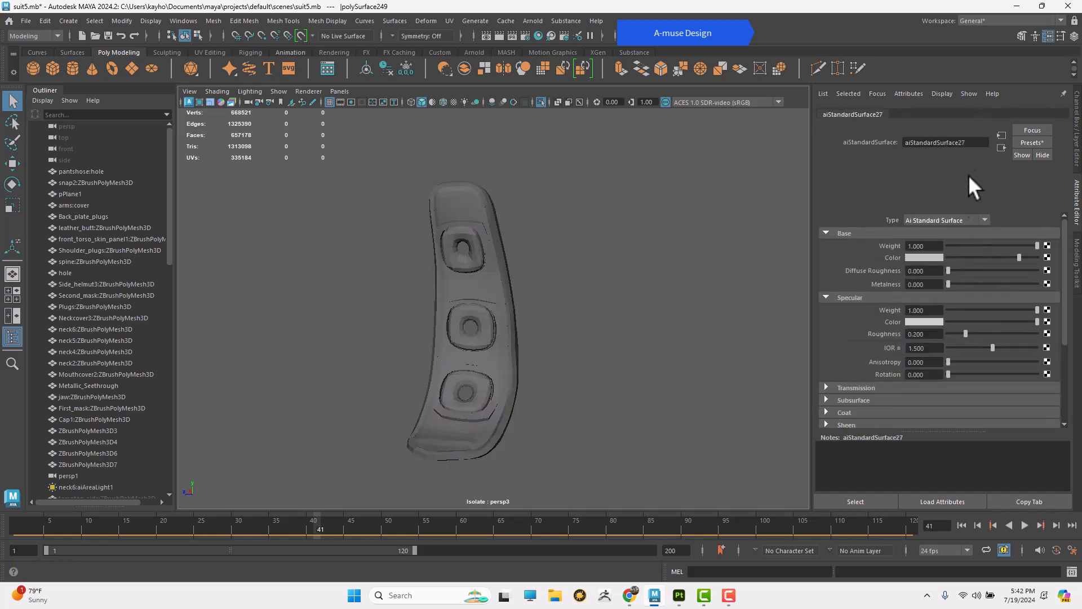
Open the material attributes of the side panel mesh and rename its material as Pipes
click(485, 271)
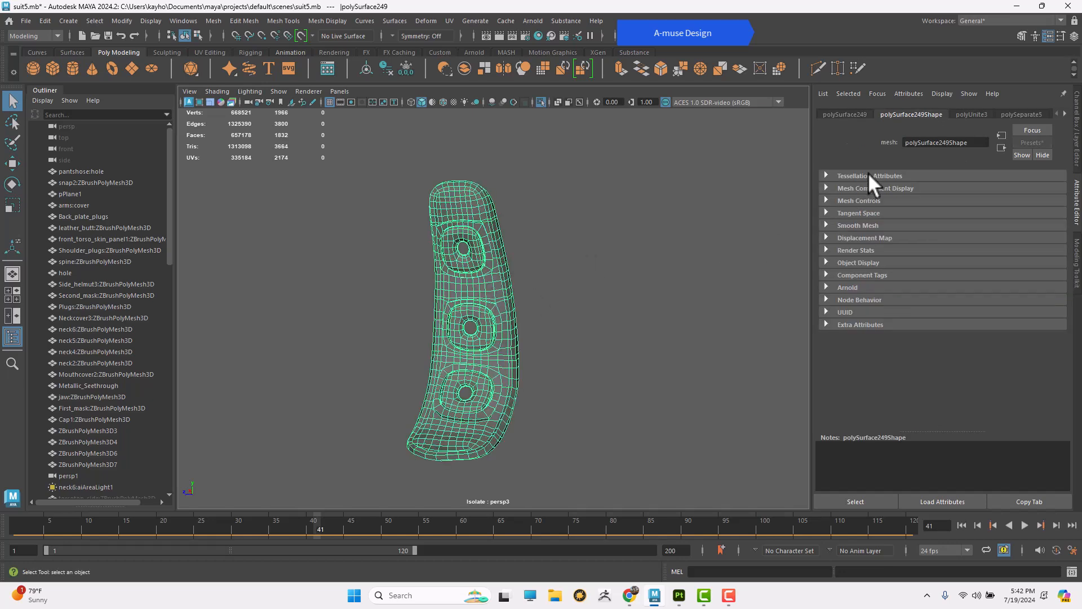
double_click(964, 142)
right_click(480, 251)
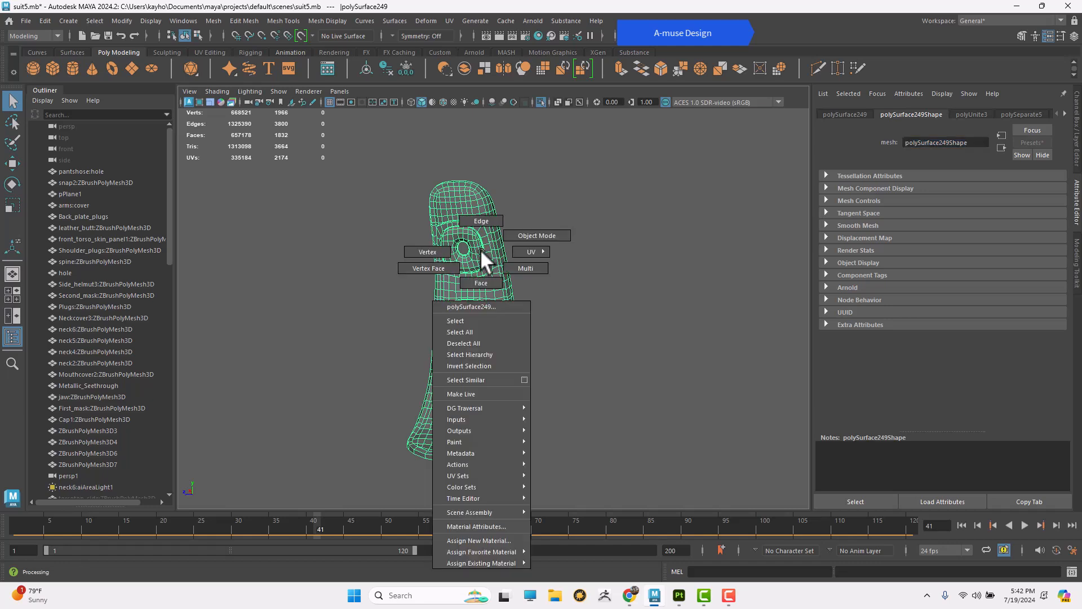
click(479, 539)
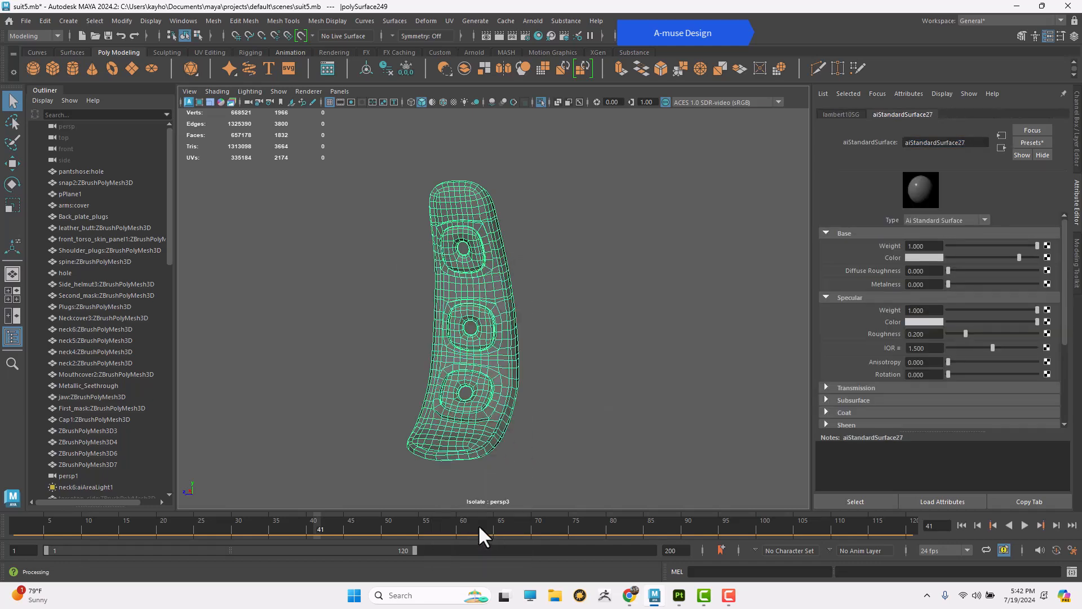
double_click(949, 142)
text(Pipes)
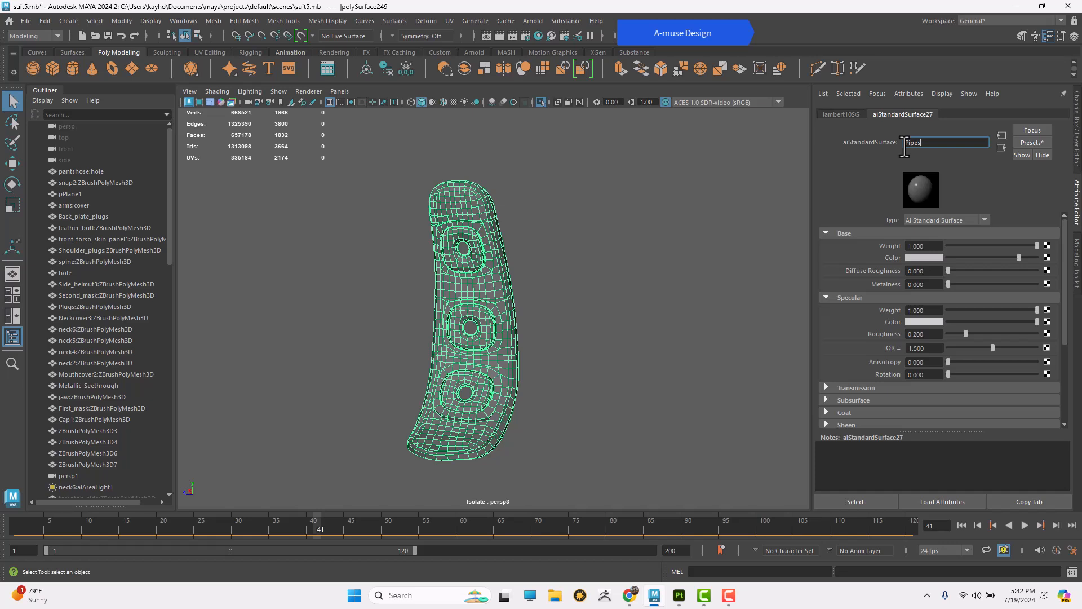
key(Return)
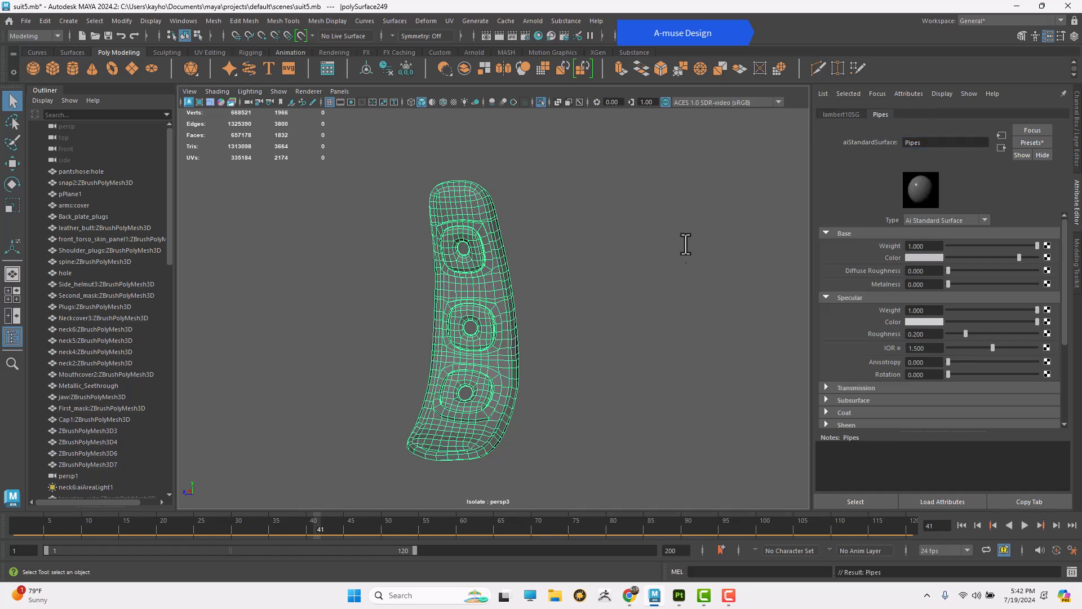
Export the selected panel as FBX to the Maya spce folder, overwriting the existing Pipes_side1.fbx
click(23, 20)
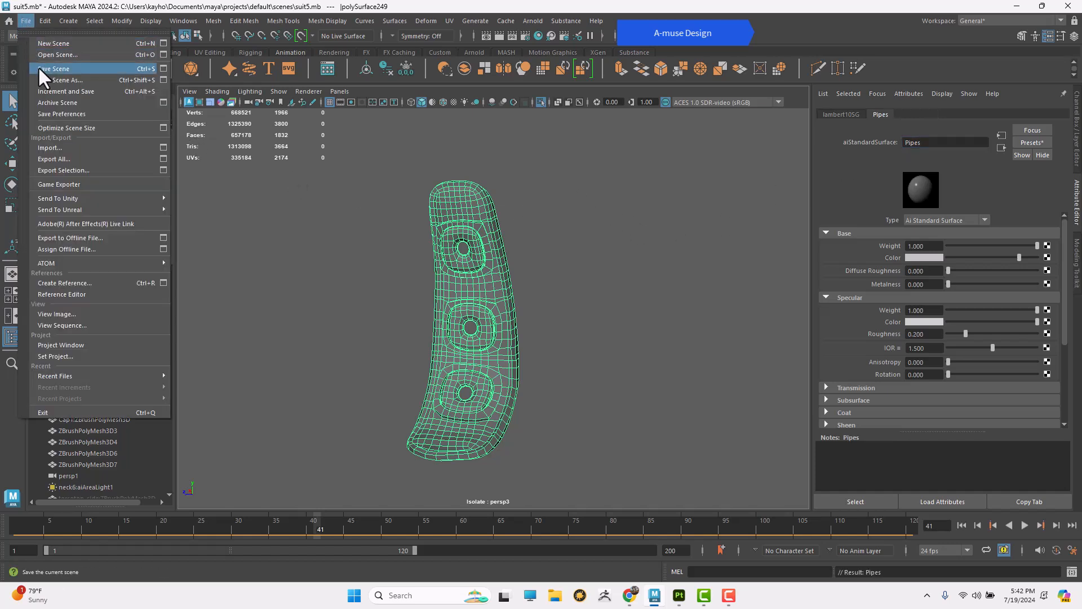
click(94, 170)
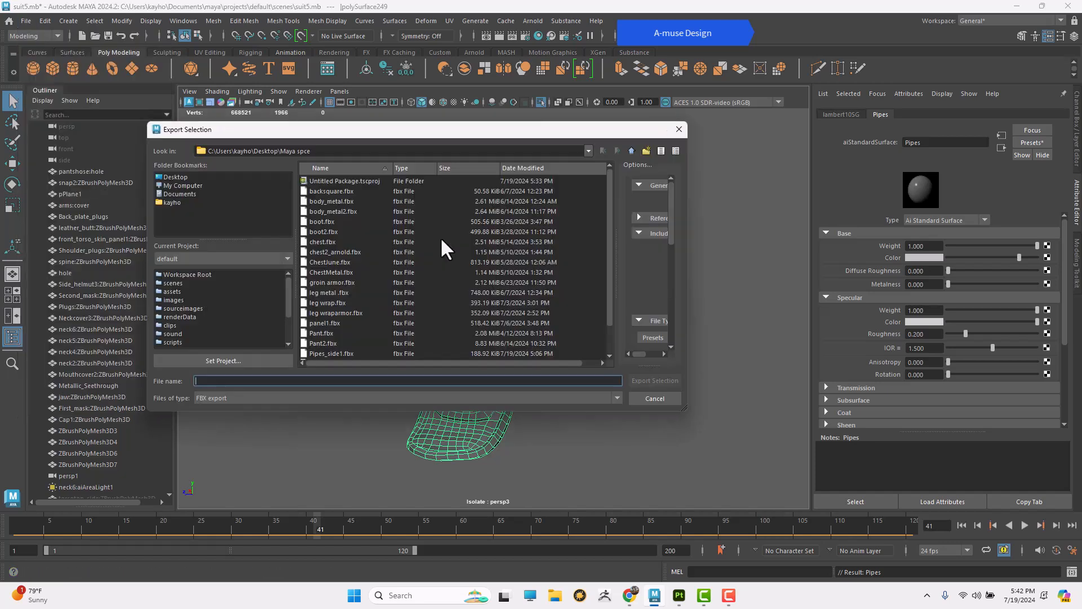
scroll(353, 271, down, 1)
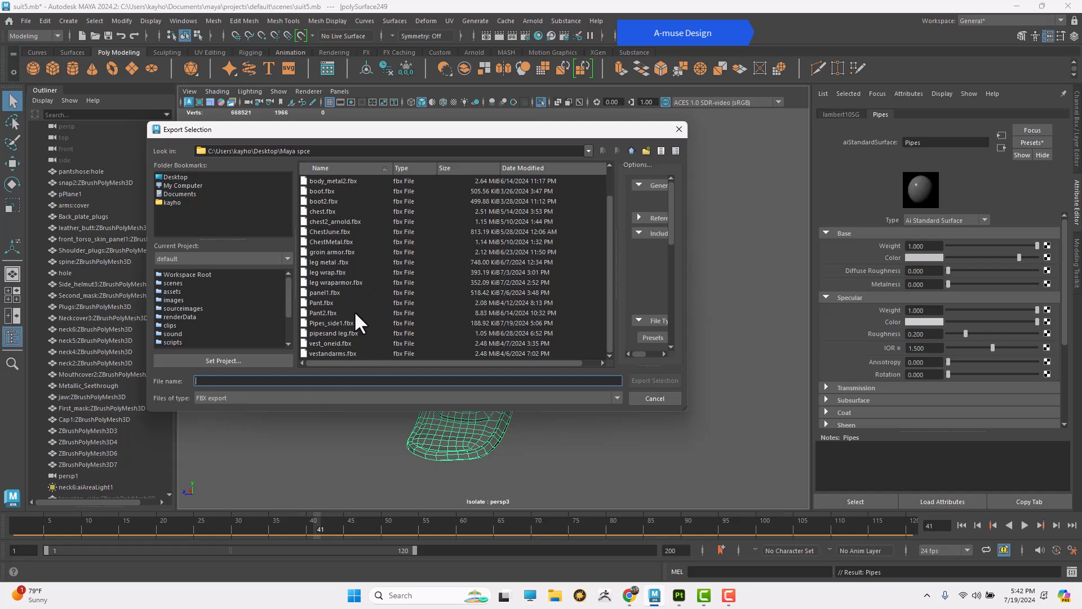
click(337, 323)
click(642, 378)
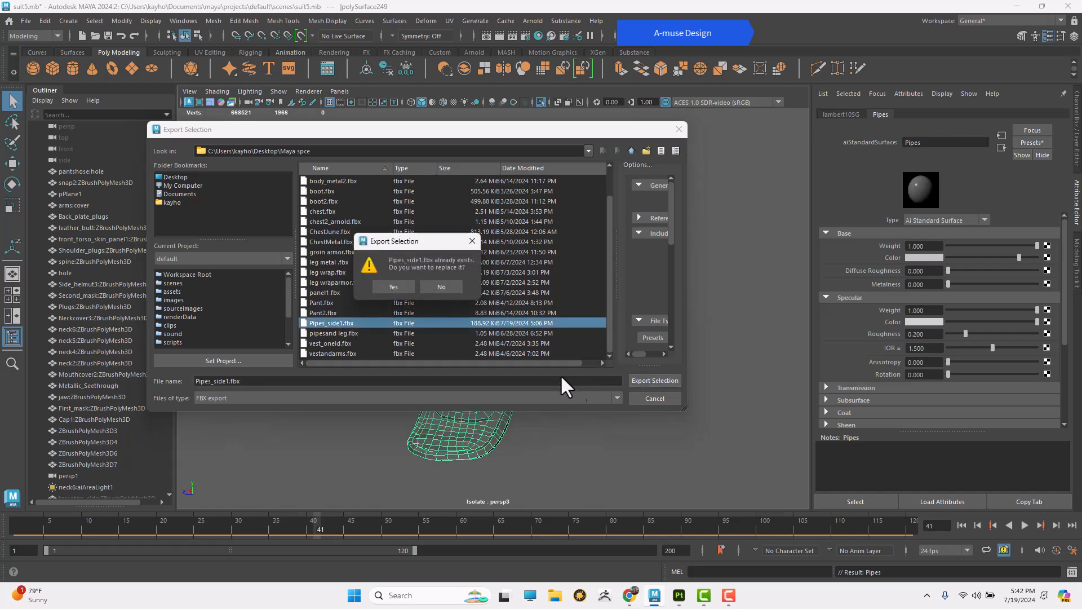
click(418, 288)
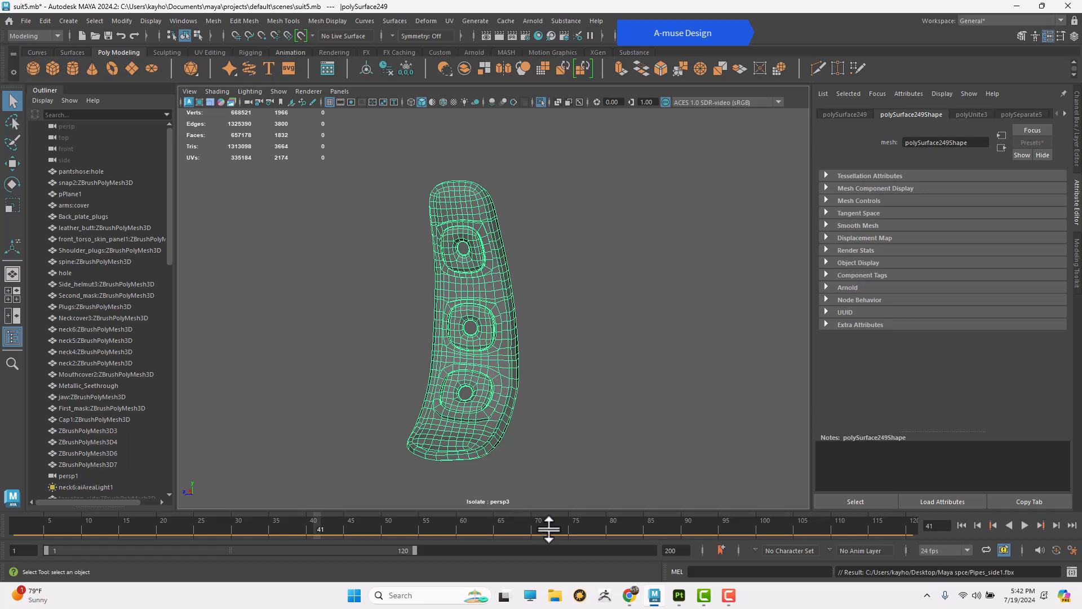
Switch to Substance 3D Painter and start a new project with Pipes_side1.fbx from the Maya spce folder as its mesh
click(675, 600)
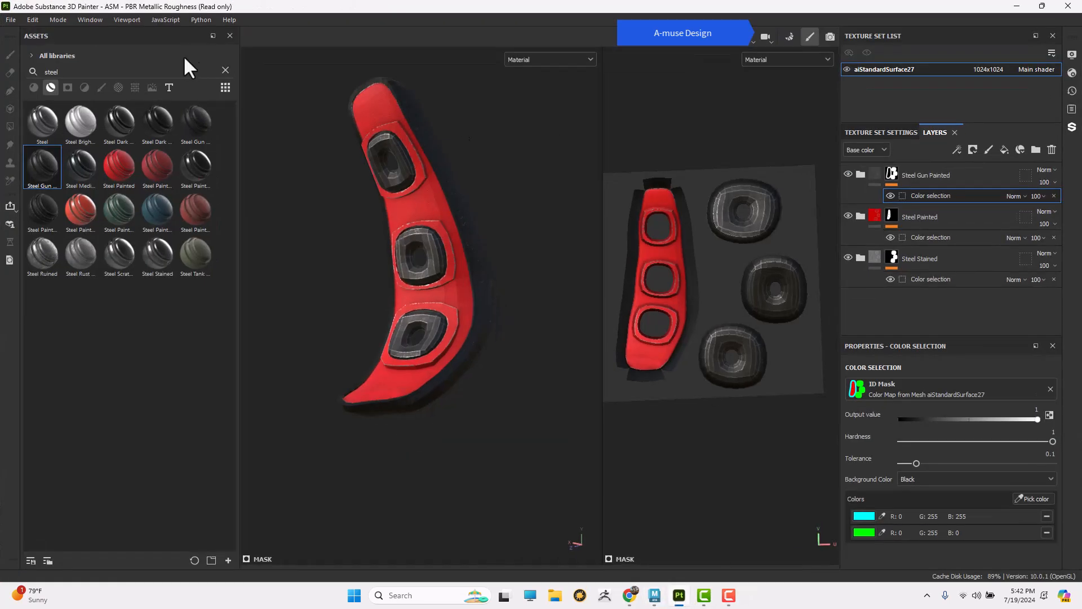
click(10, 21)
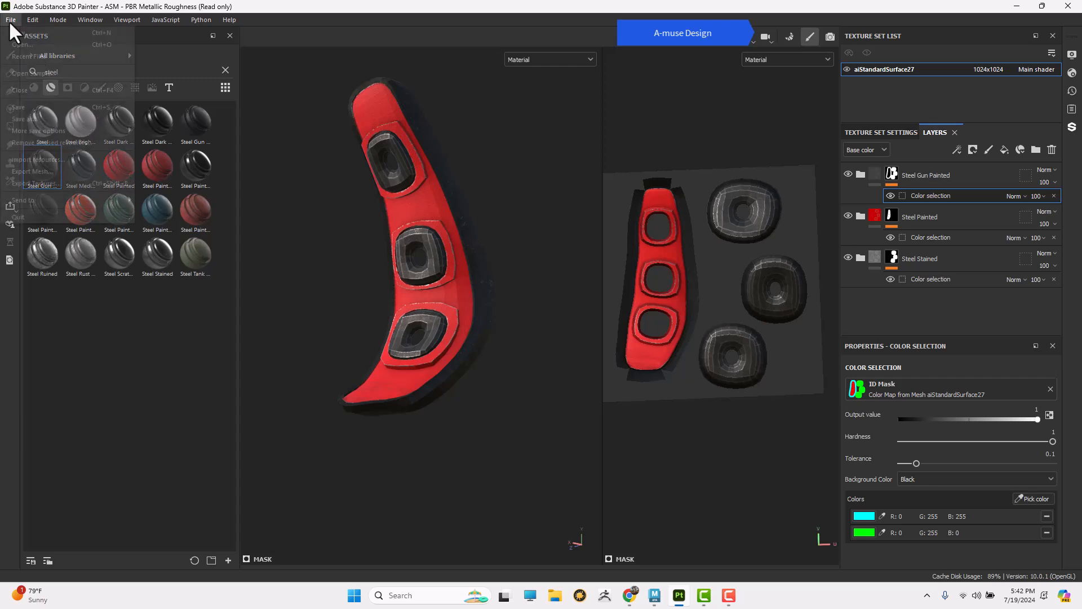
click(473, 206)
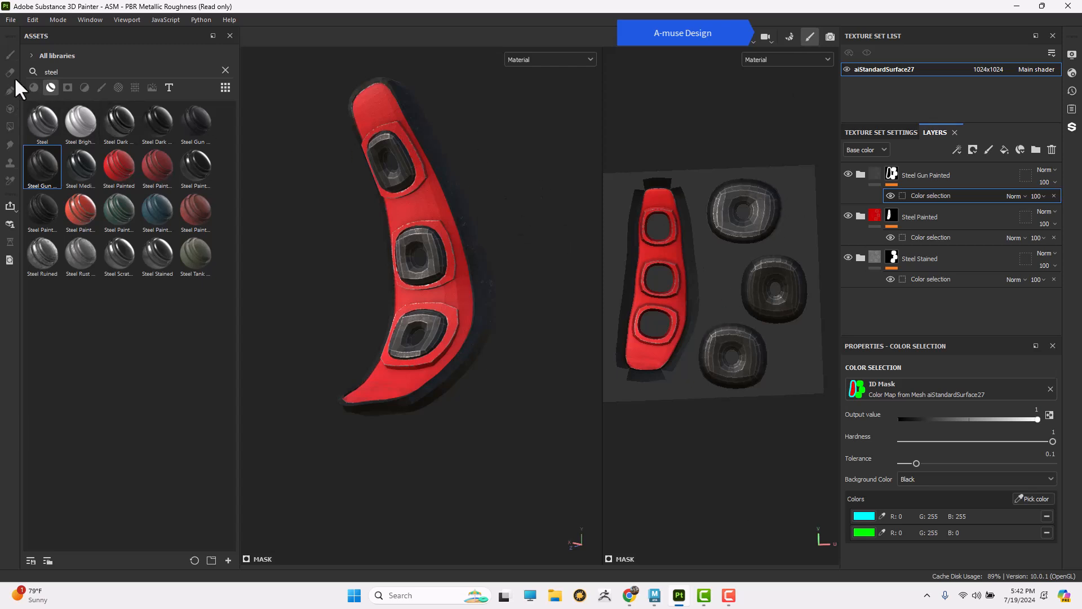
click(9, 18)
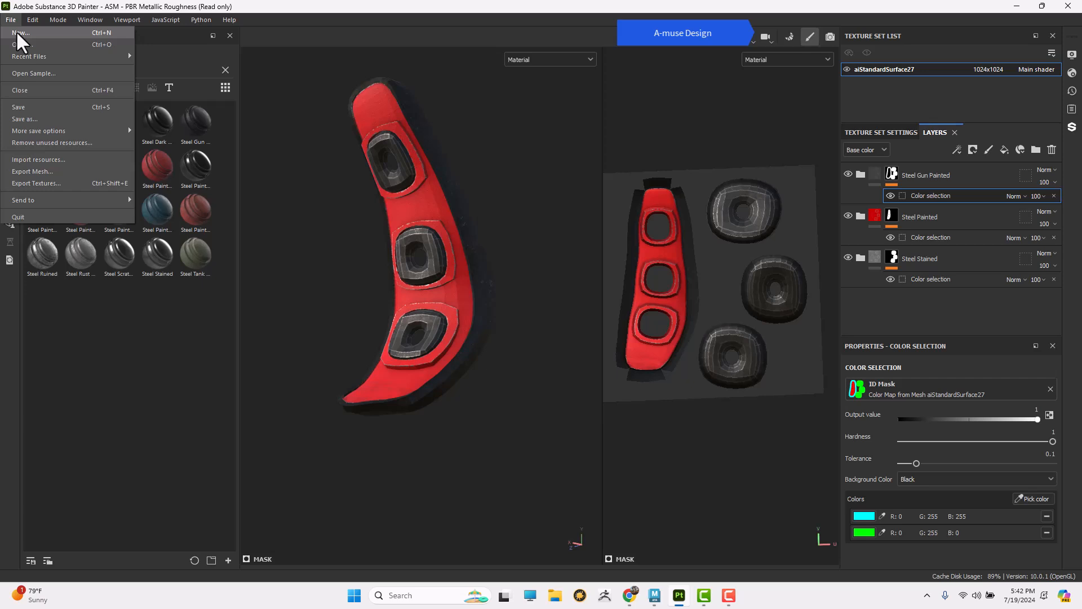
click(19, 33)
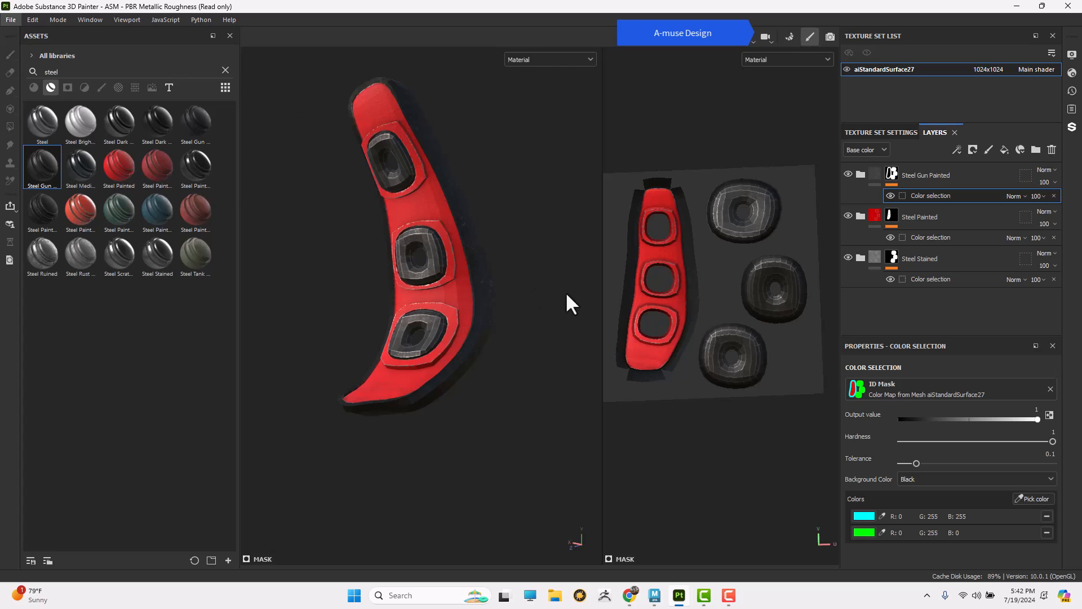
click(654, 170)
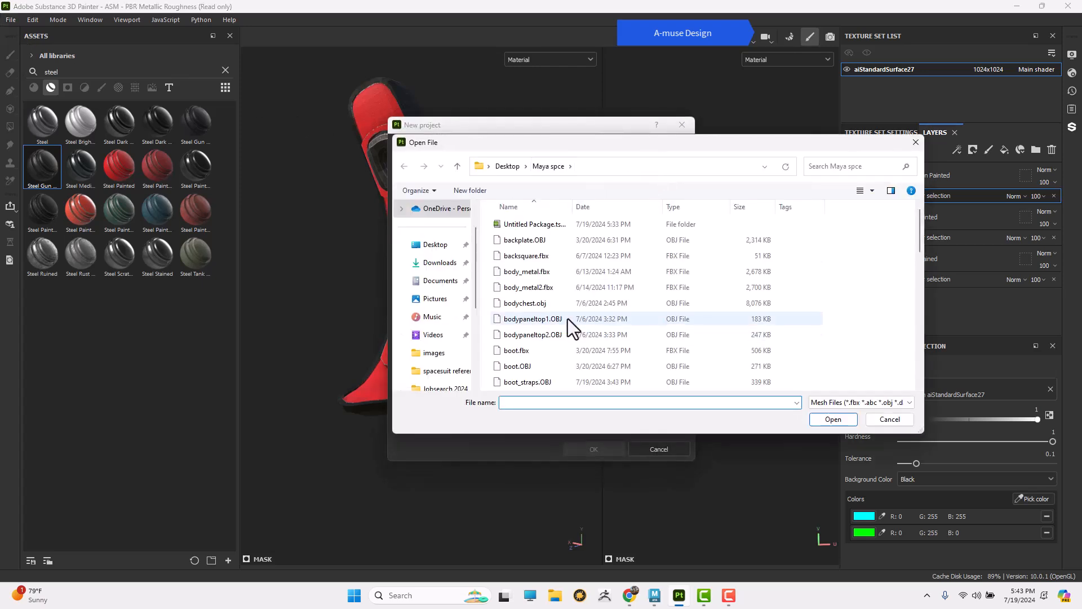
scroll(543, 347, down, 3)
scroll(543, 345, down, 5)
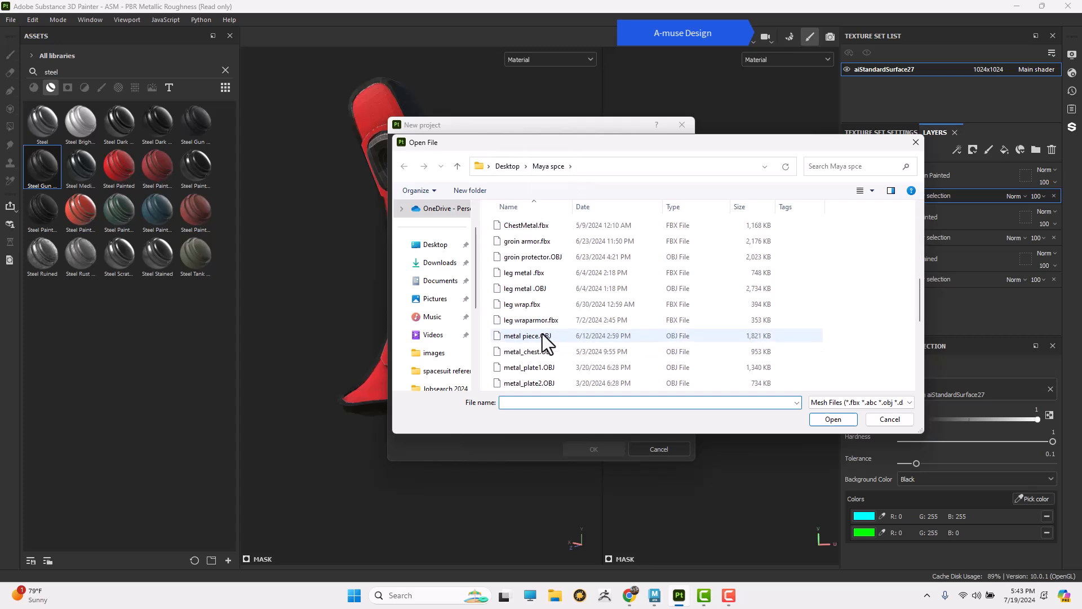
scroll(543, 344, down, 3)
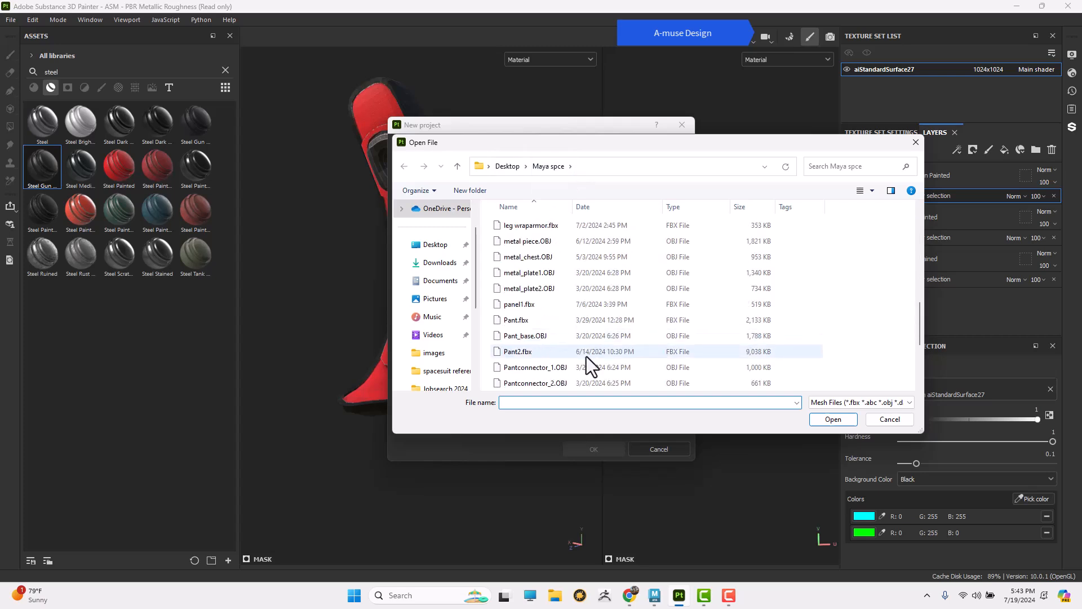
click(540, 370)
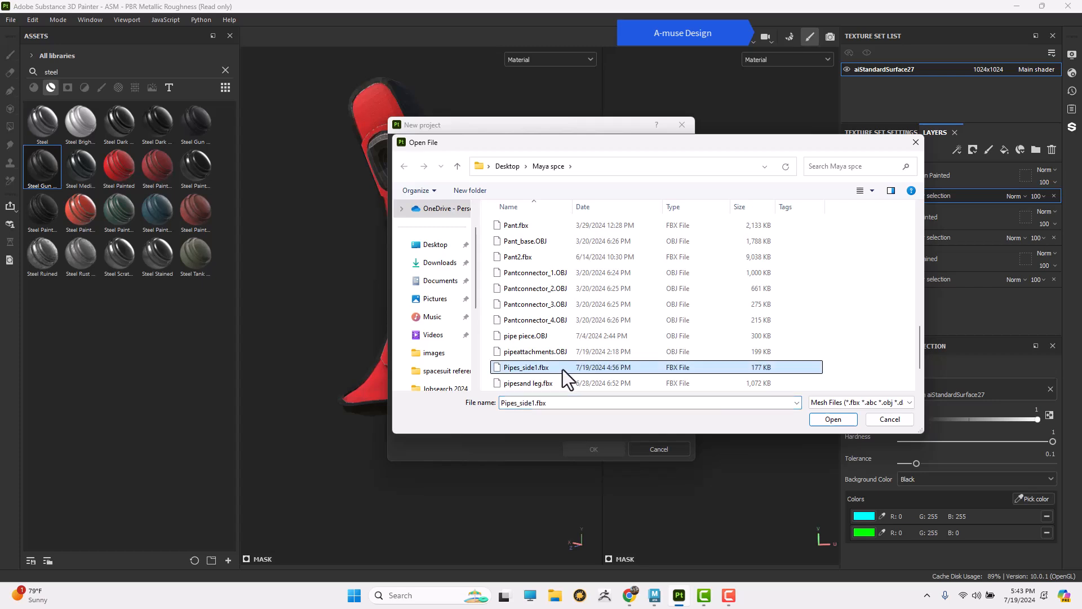
click(832, 419)
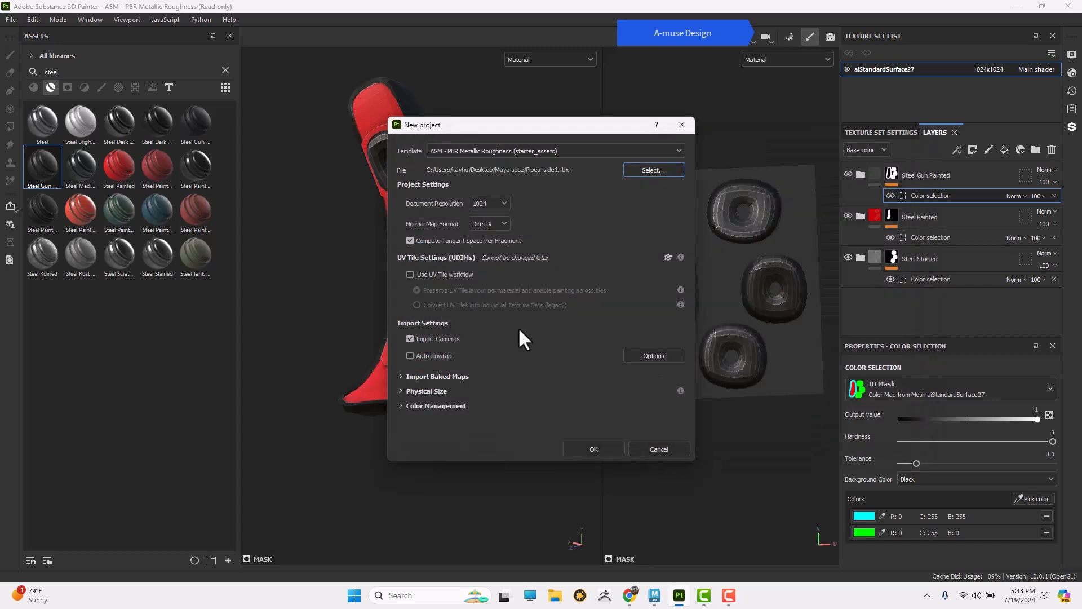
Create the project with a document resolution of 2048 and the OpenGL normal map format, discarding the open project's changes
click(495, 204)
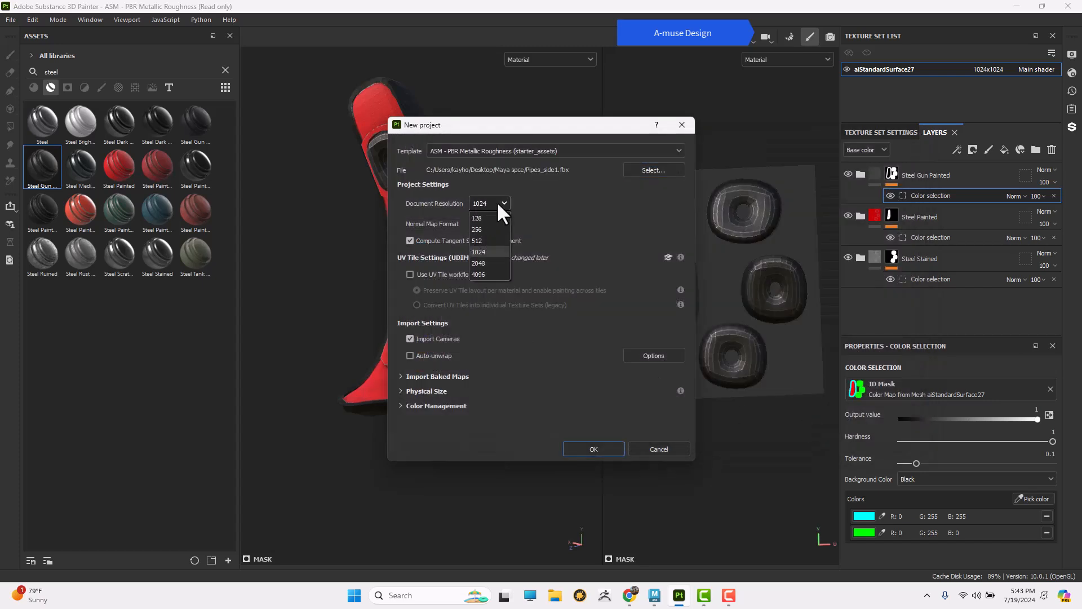
click(492, 262)
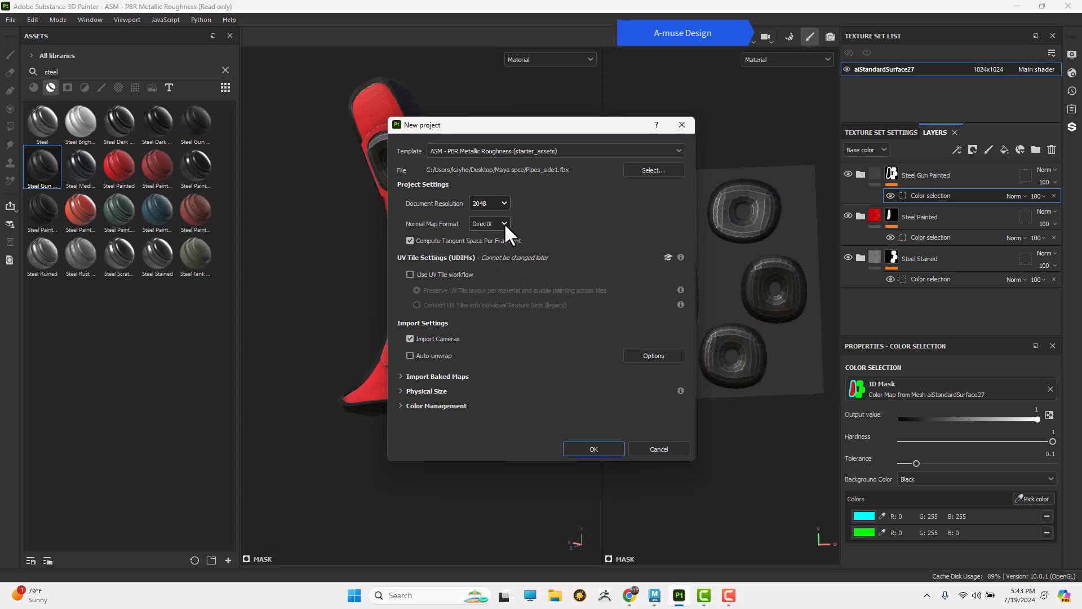
click(503, 224)
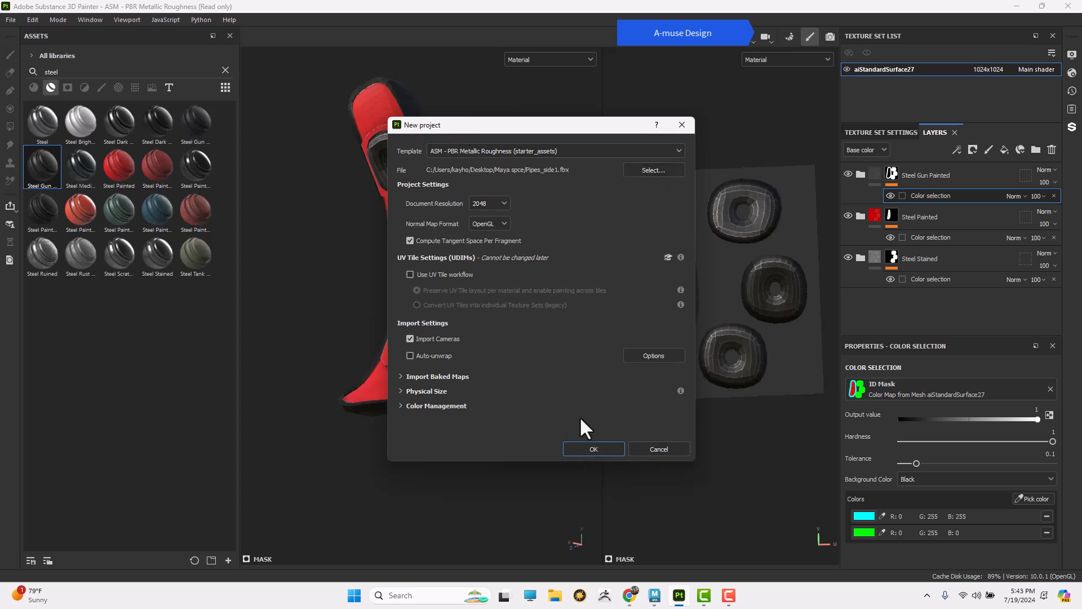
click(589, 447)
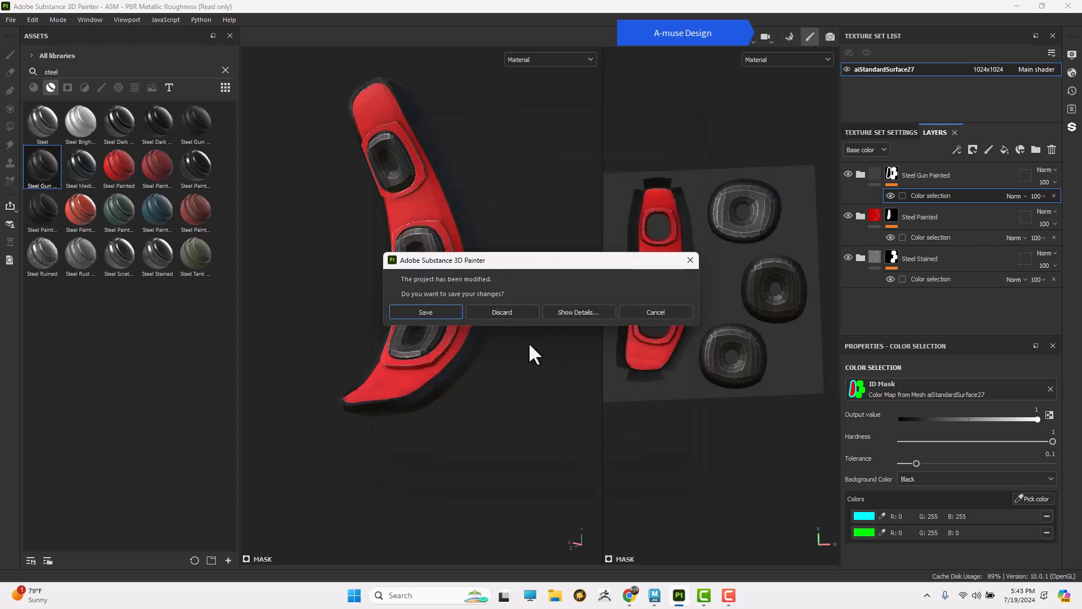
click(503, 308)
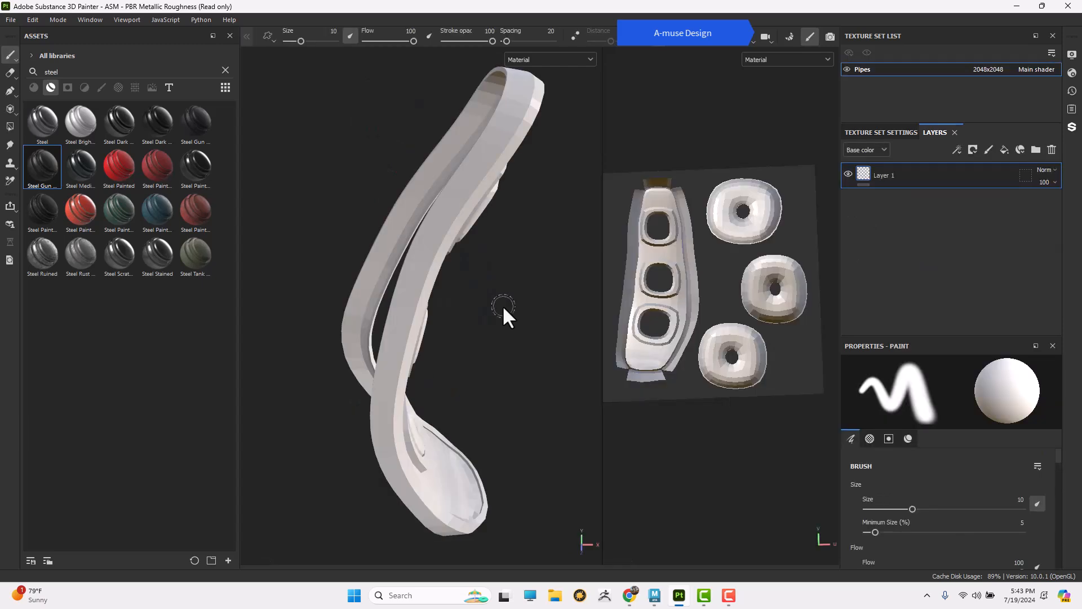
Inspect the imported side panel from several angles and delete the empty Layer 1
alt+drag(515, 350, 428, 356)
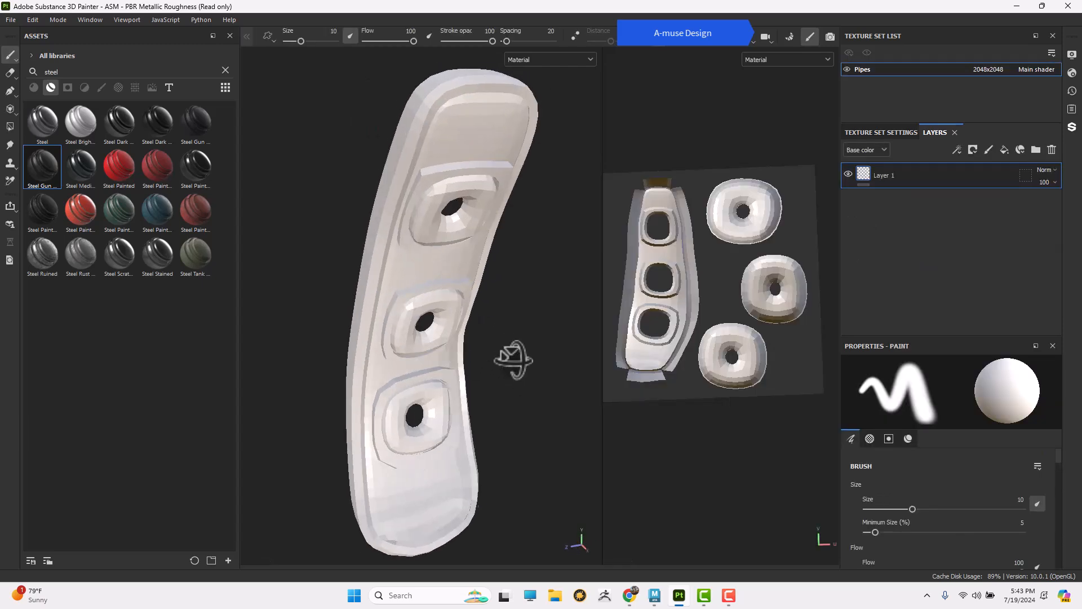
alt+drag(514, 363, 493, 333)
alt+right_drag(492, 333, 432, 310)
mouse_move(432, 310)
alt+mouse_down()
mouse_move(502, 316)
mouse_move(492, 295)
alt+mouse_up()
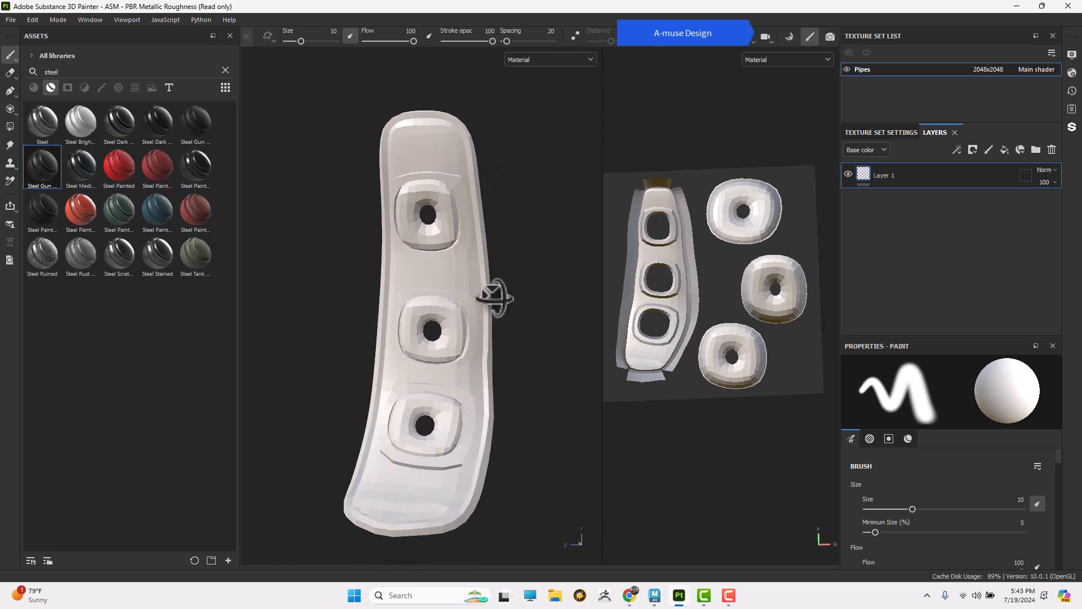
click(1052, 149)
Bake the Pipes mesh maps with the ID map's color source set to Vertex Color
click(883, 133)
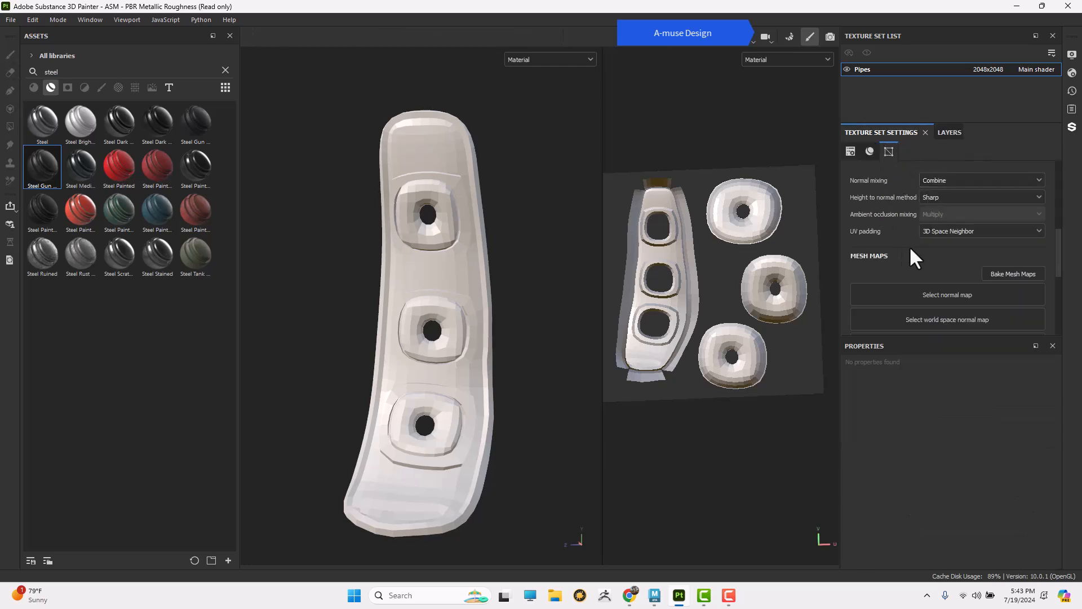
click(1023, 272)
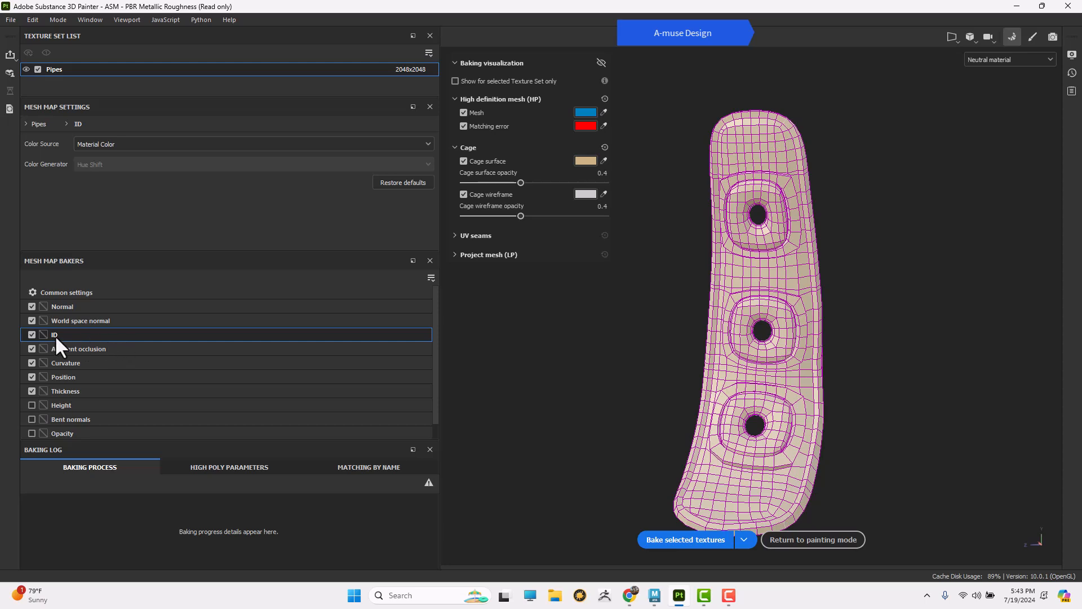
click(90, 141)
click(99, 159)
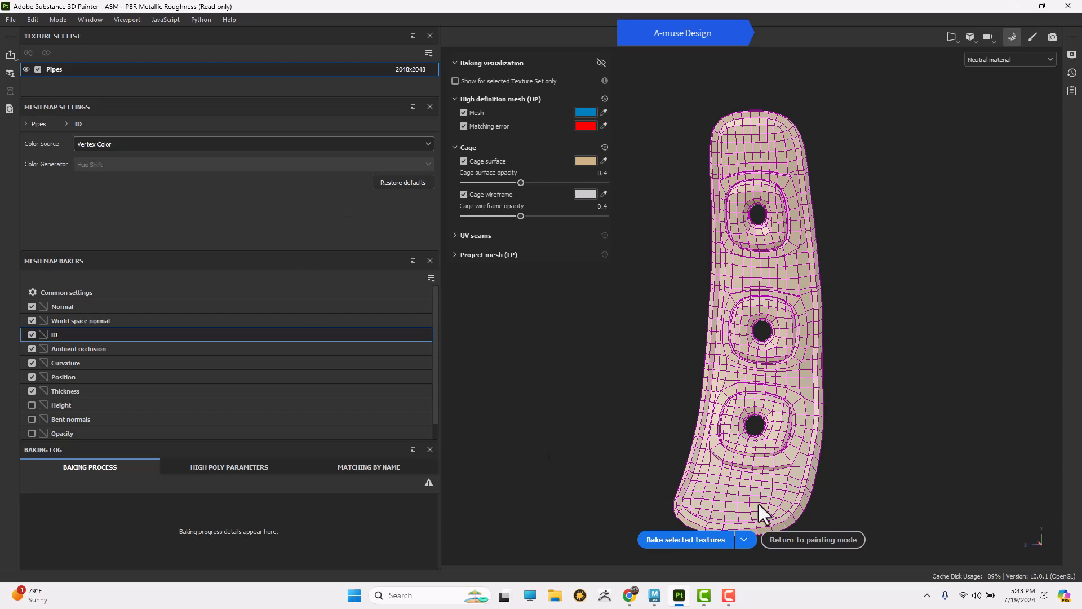
click(682, 538)
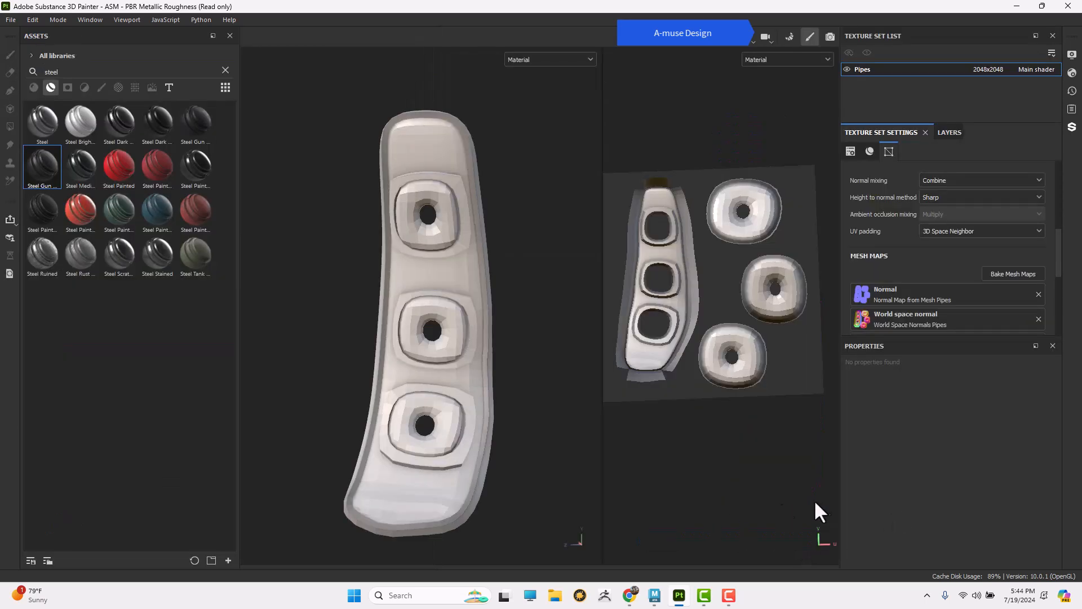
Display the baked ID map on the model and its UV layout
click(759, 59)
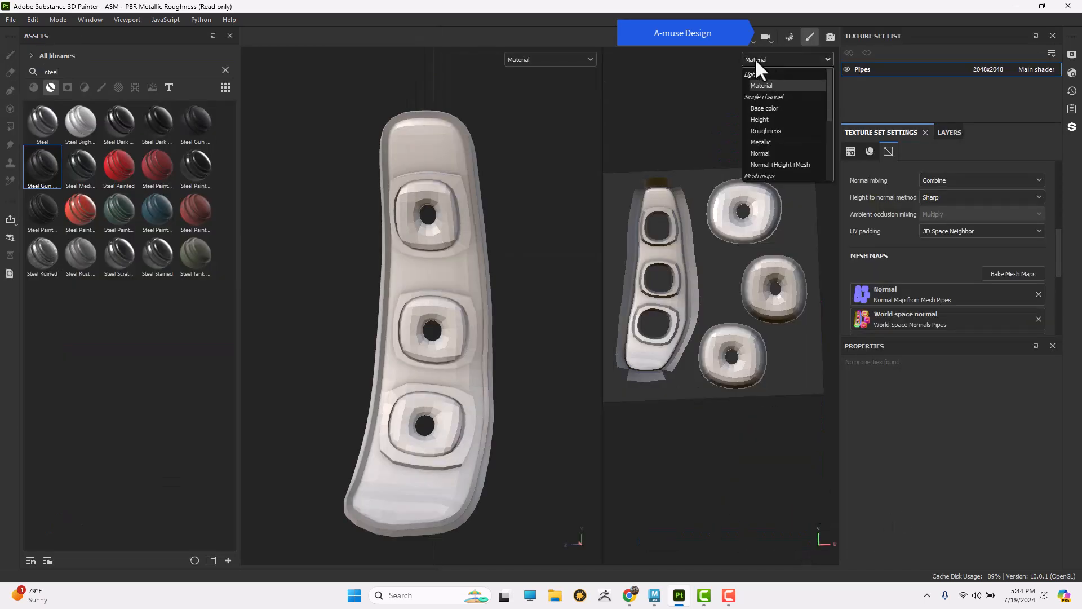
scroll(770, 154, down, 3)
click(769, 153)
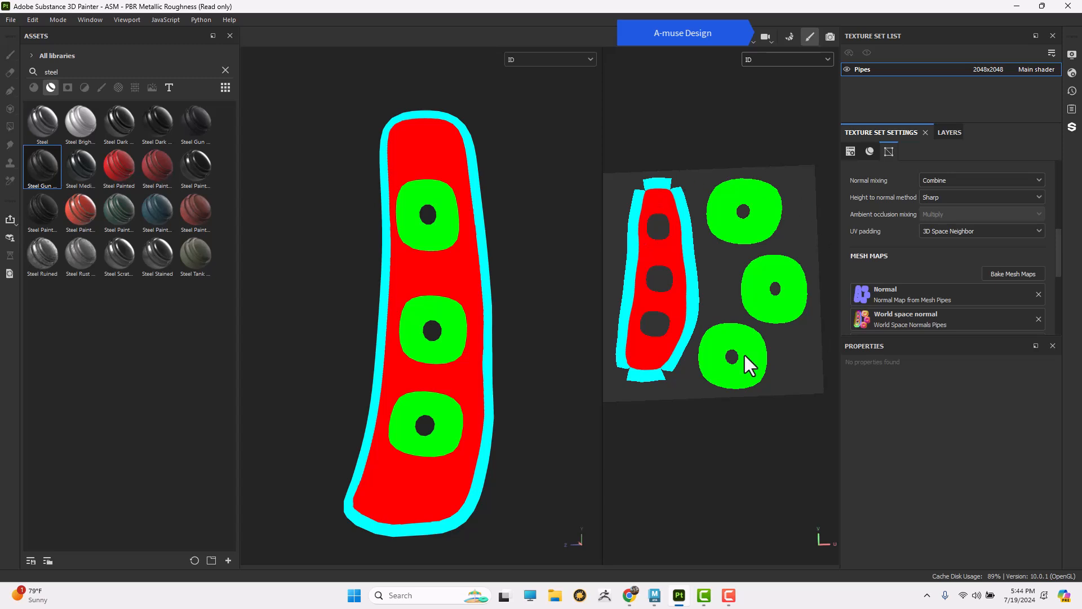
Switch to Maya and check the side panel's UV shells in the UV Editor, closing it when finished
click(654, 595)
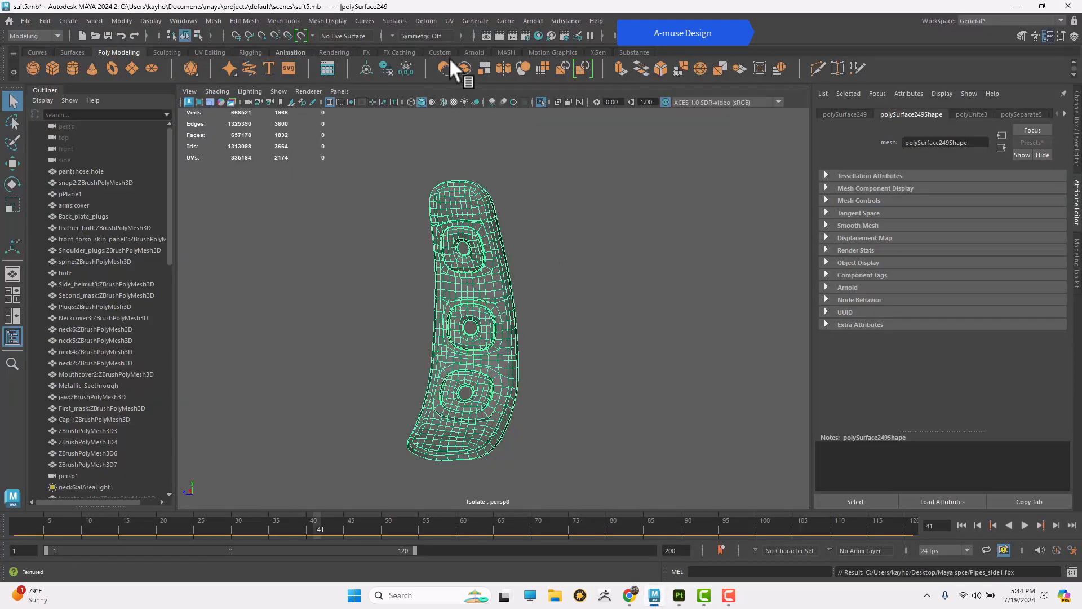
click(449, 21)
click(467, 43)
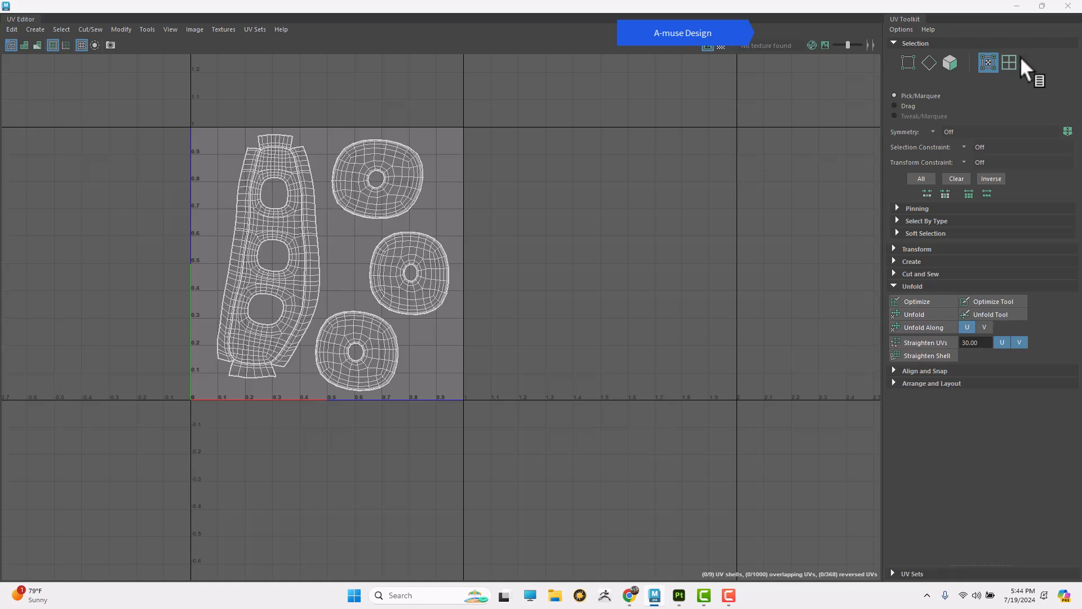
click(1074, 8)
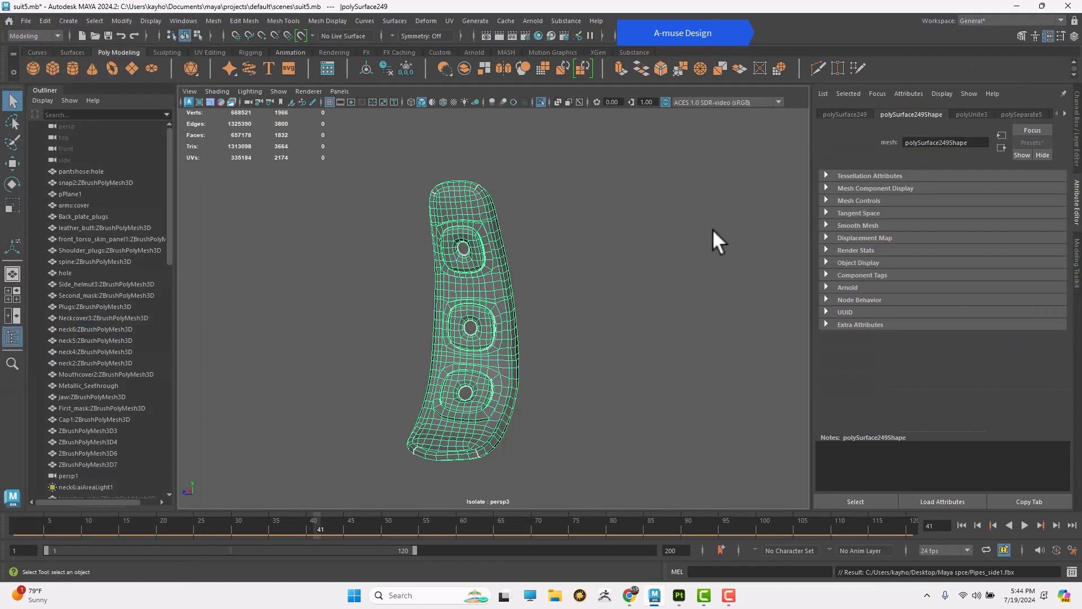
Return to Substance 3D Painter and set the viewport display back to Material
click(679, 596)
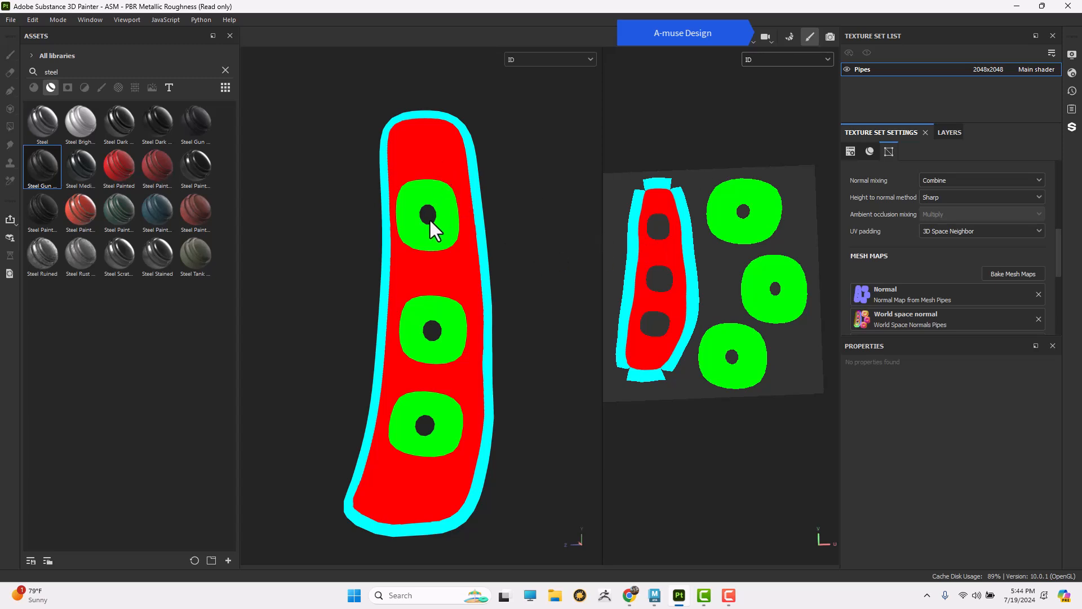
click(826, 58)
scroll(786, 129, up, 2)
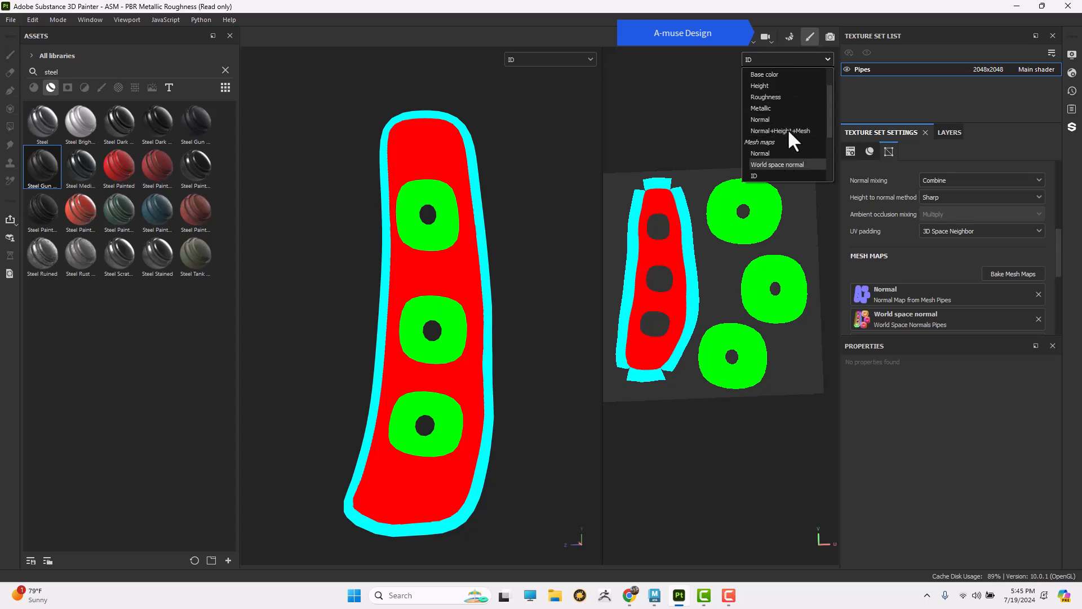
click(785, 85)
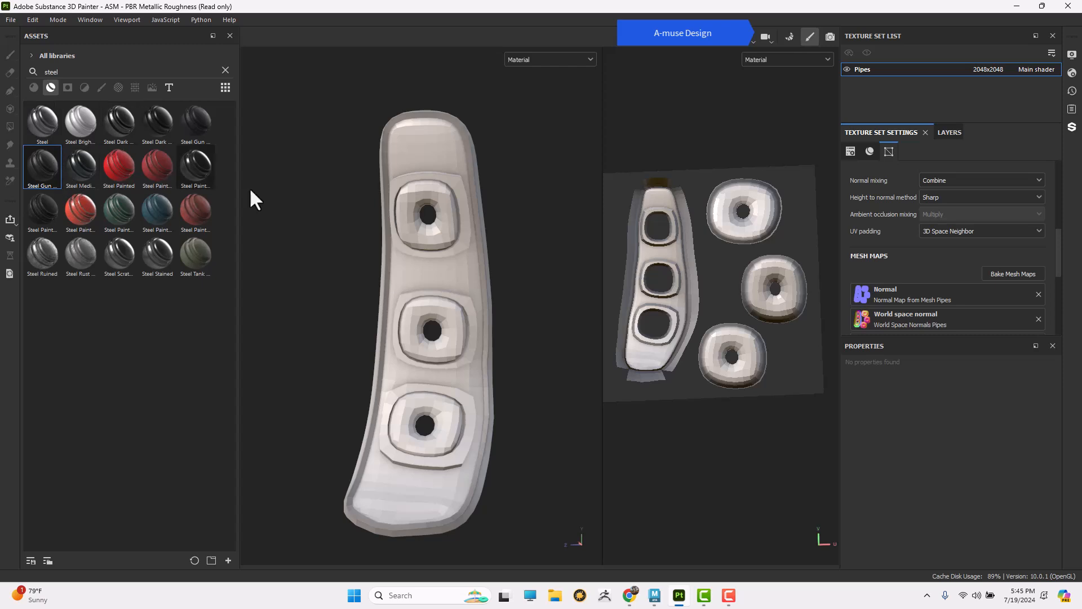
Apply the Steel Painted smart material to the panel and mask it by color selection to the red ID area
click(953, 135)
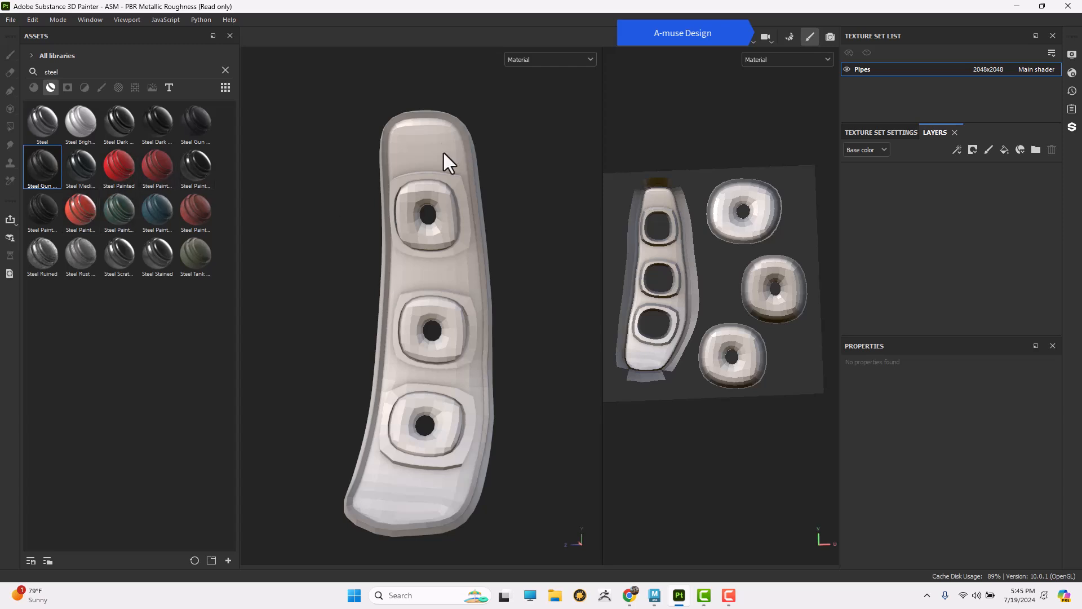
mouse_move(114, 167)
mouse_down()
mouse_move(388, 160)
mouse_move(402, 143)
mouse_up()
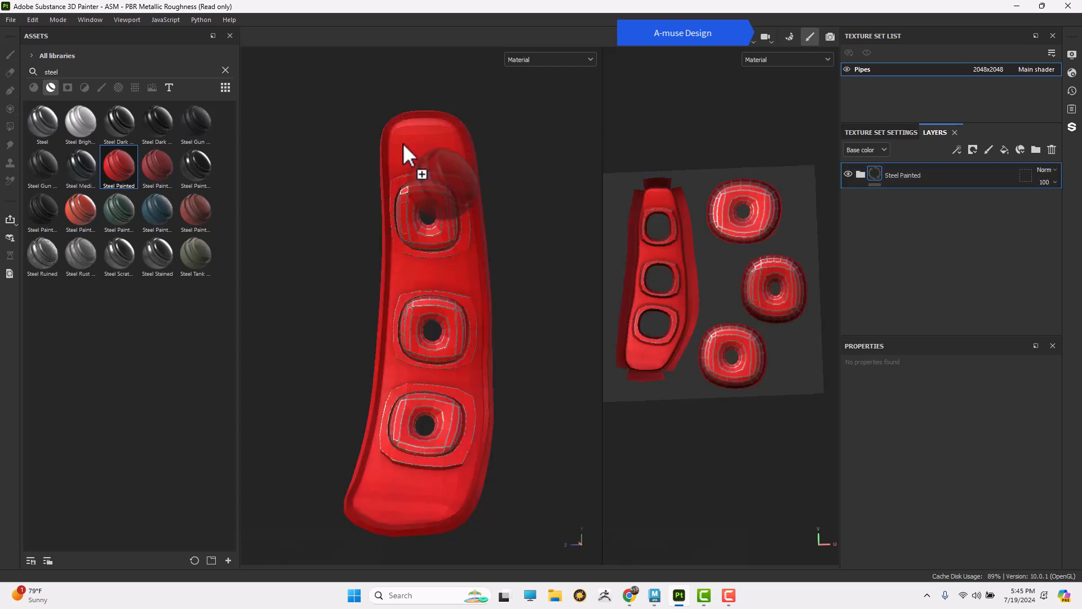
right_click(875, 174)
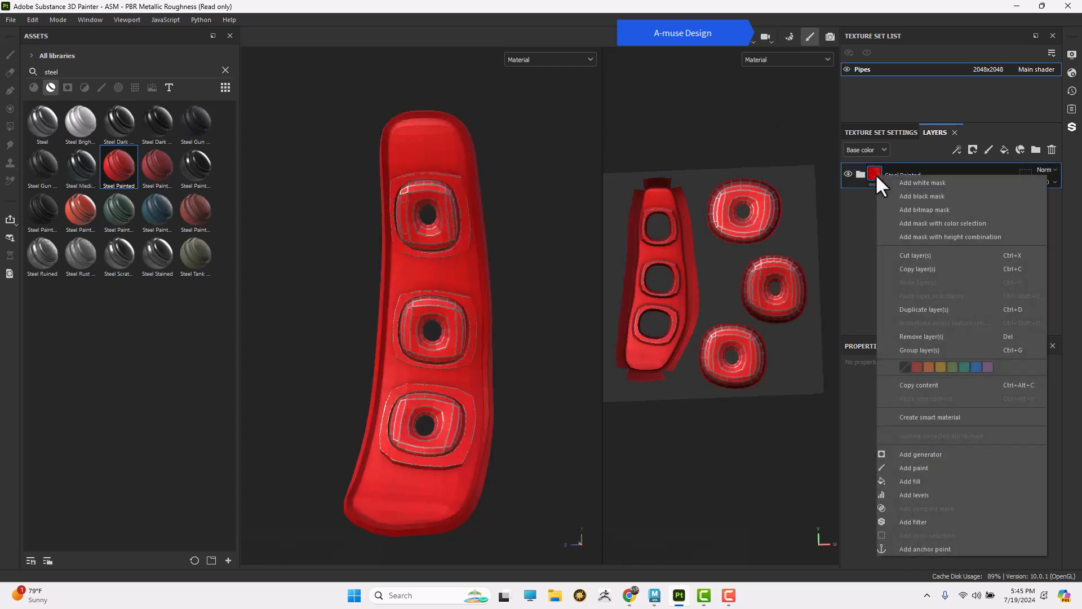
click(938, 222)
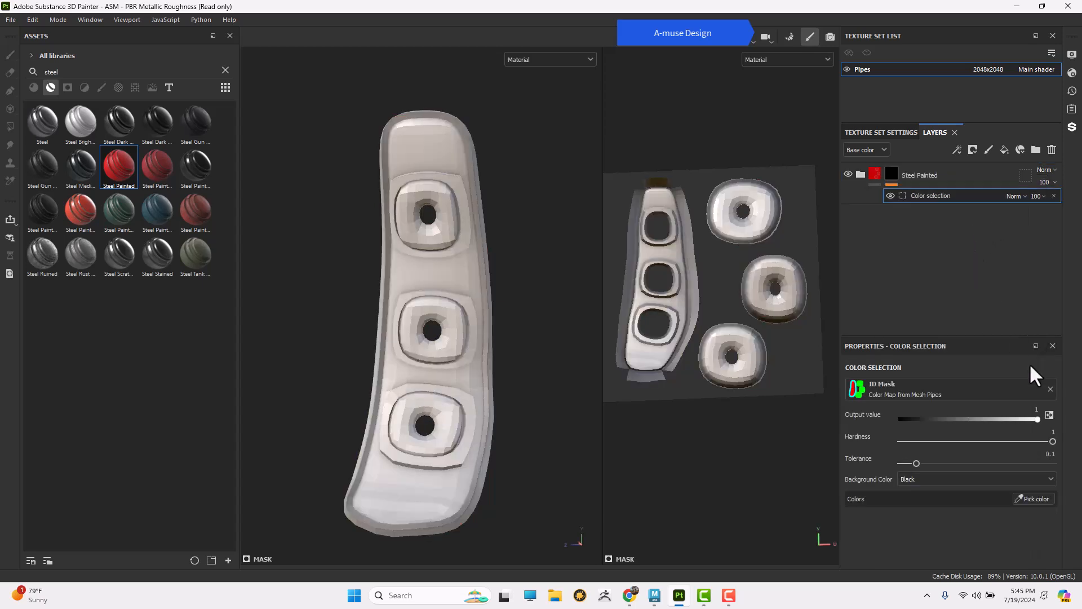
click(1036, 498)
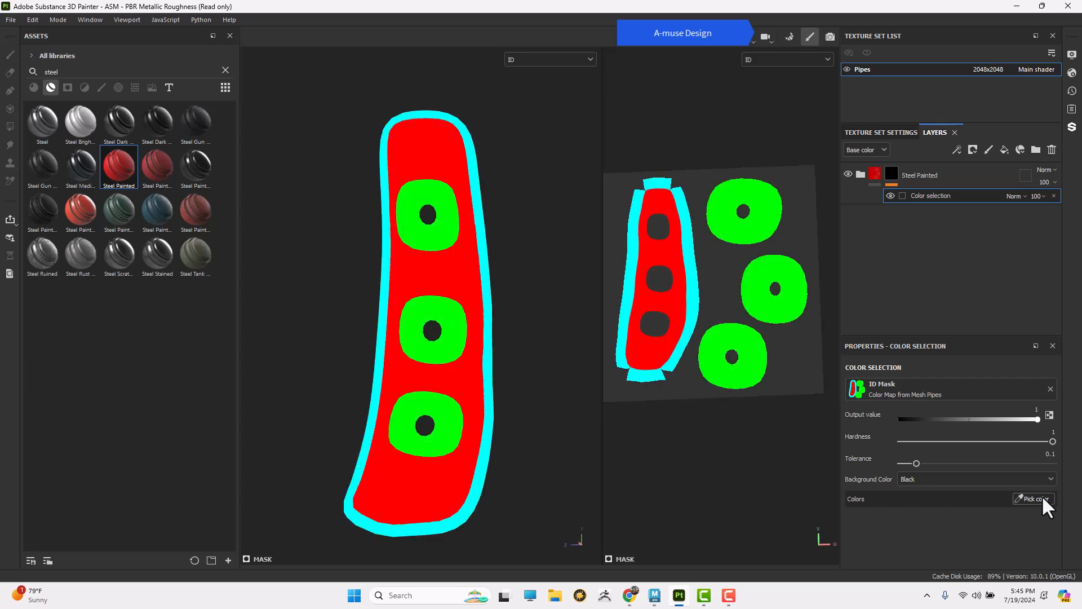
click(432, 141)
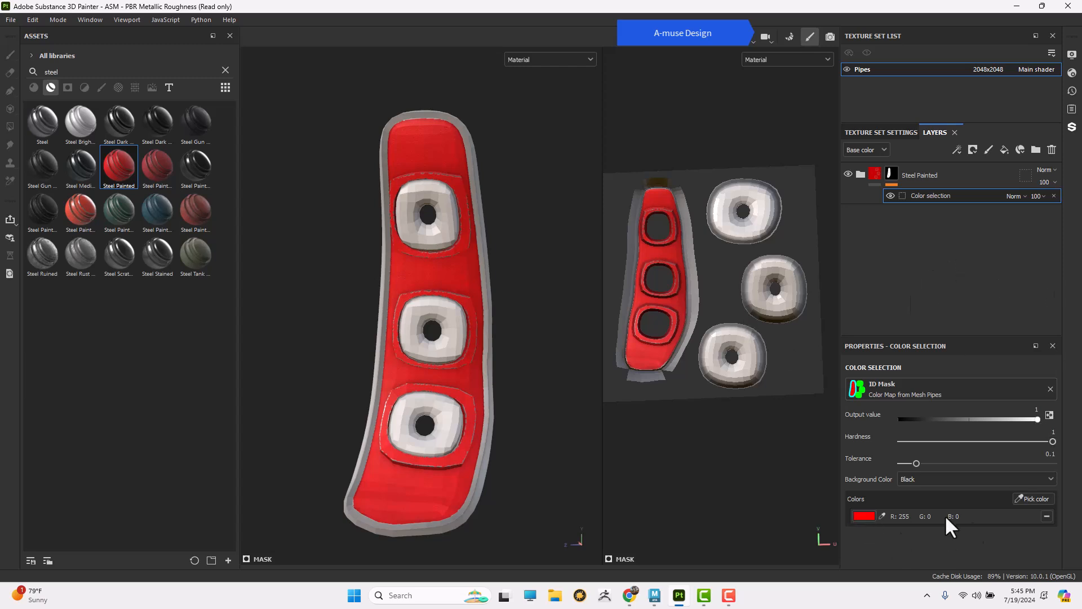
Remove the red entry from the Steel Painted color selection and pick the red ID area again
click(1046, 516)
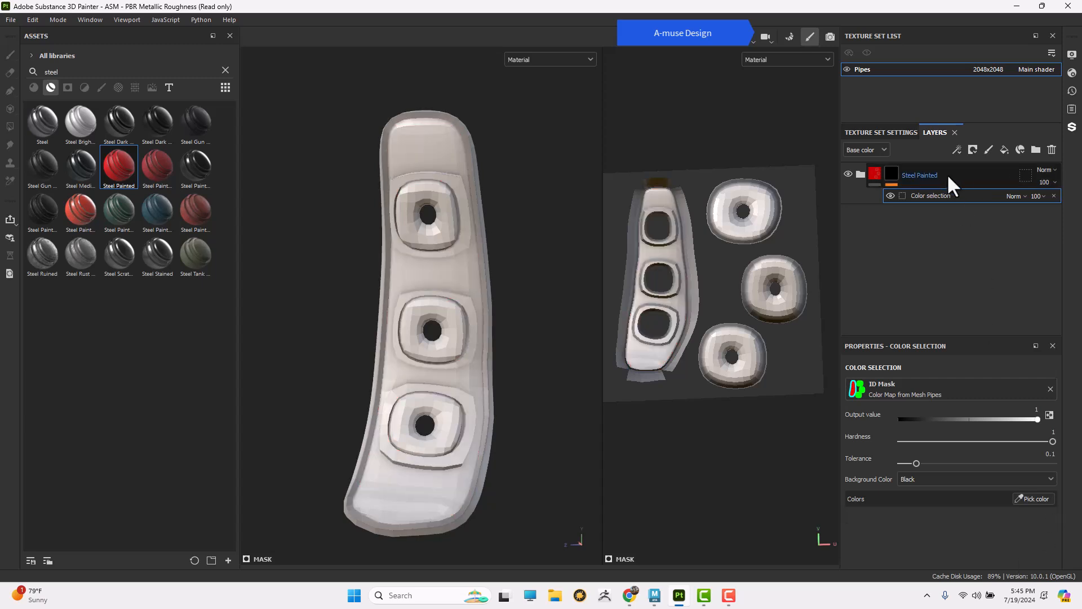
click(1036, 499)
click(462, 189)
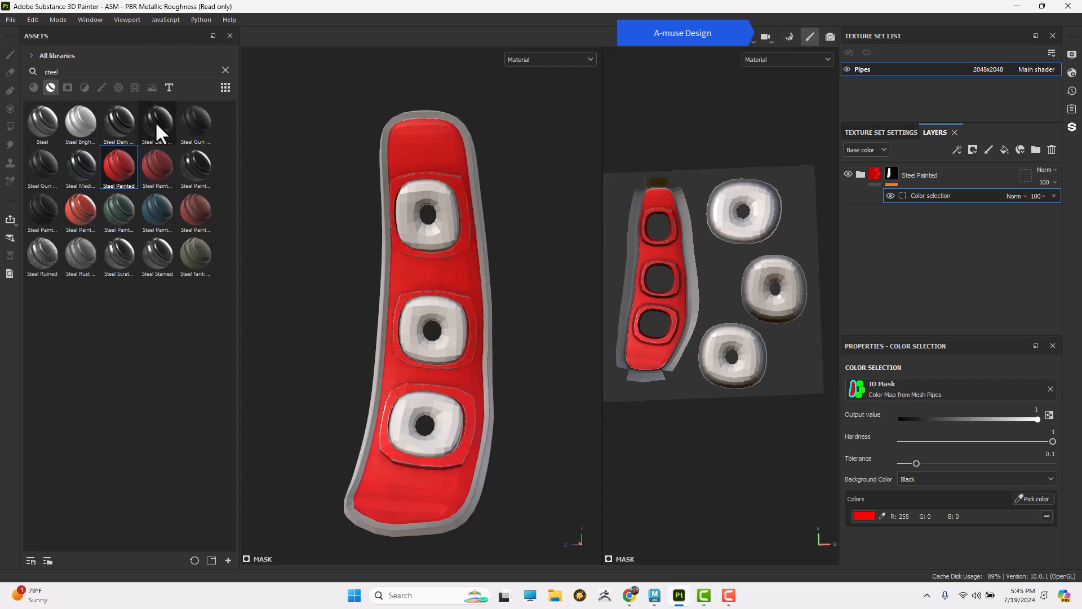
Add the Steel Gun Painted smart material below Steel Painted and give it a mask with color selection
mouse_move(38, 160)
mouse_down()
mouse_move(338, 200)
mouse_move(387, 123)
mouse_move(415, 150)
mouse_move(383, 167)
mouse_move(425, 225)
mouse_move(462, 220)
mouse_up()
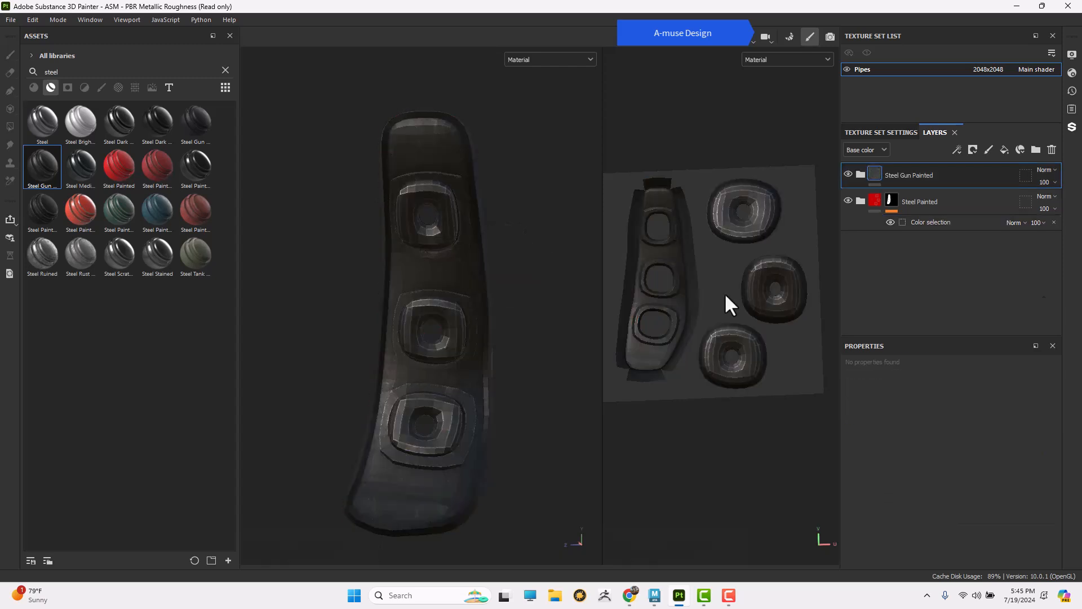
drag(978, 172, 972, 275)
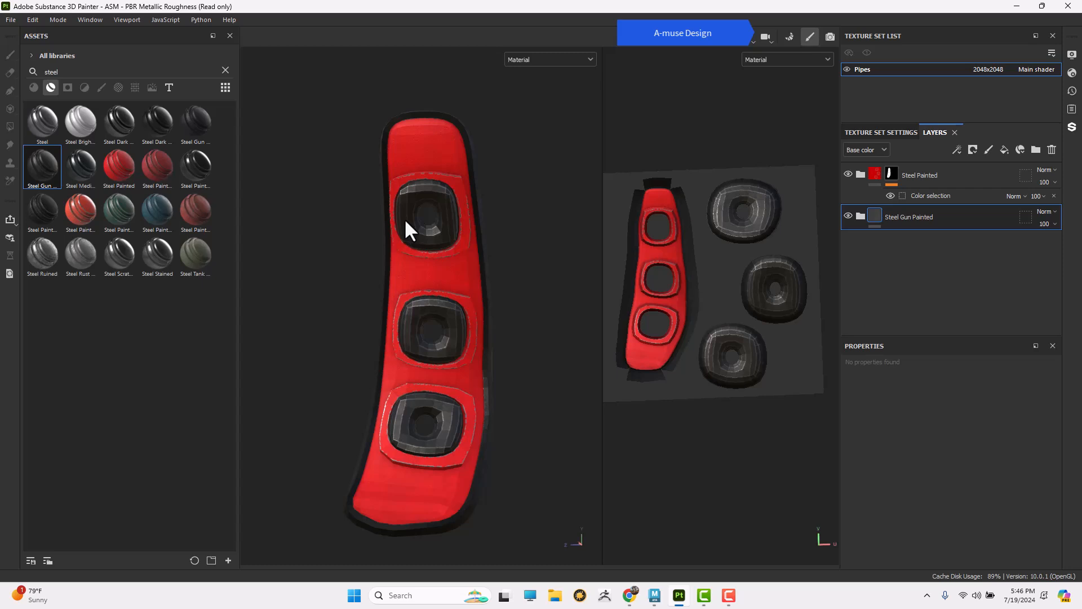
right_click(934, 215)
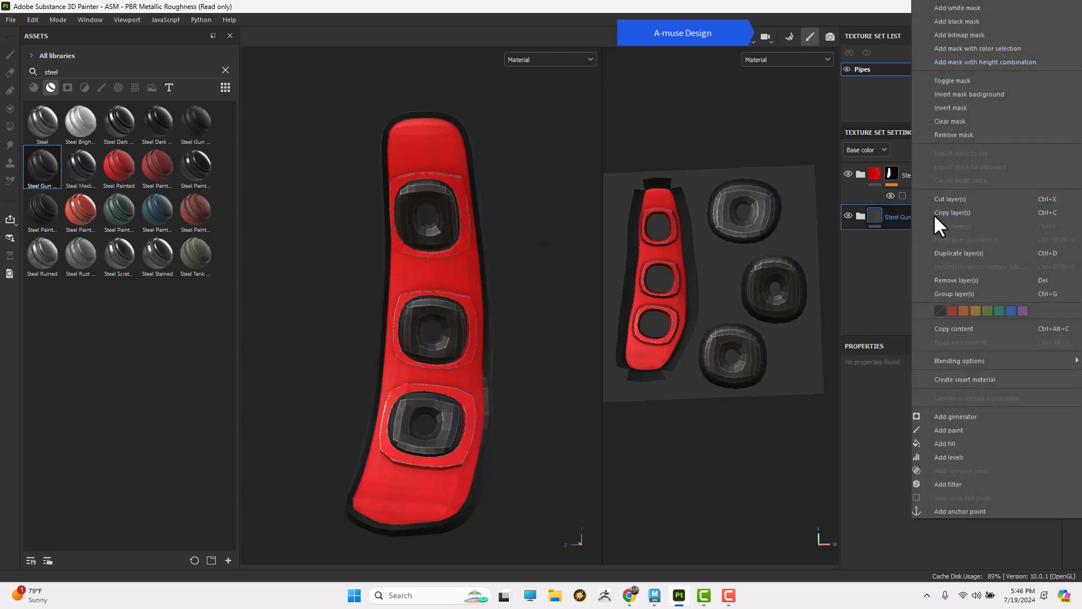
click(995, 48)
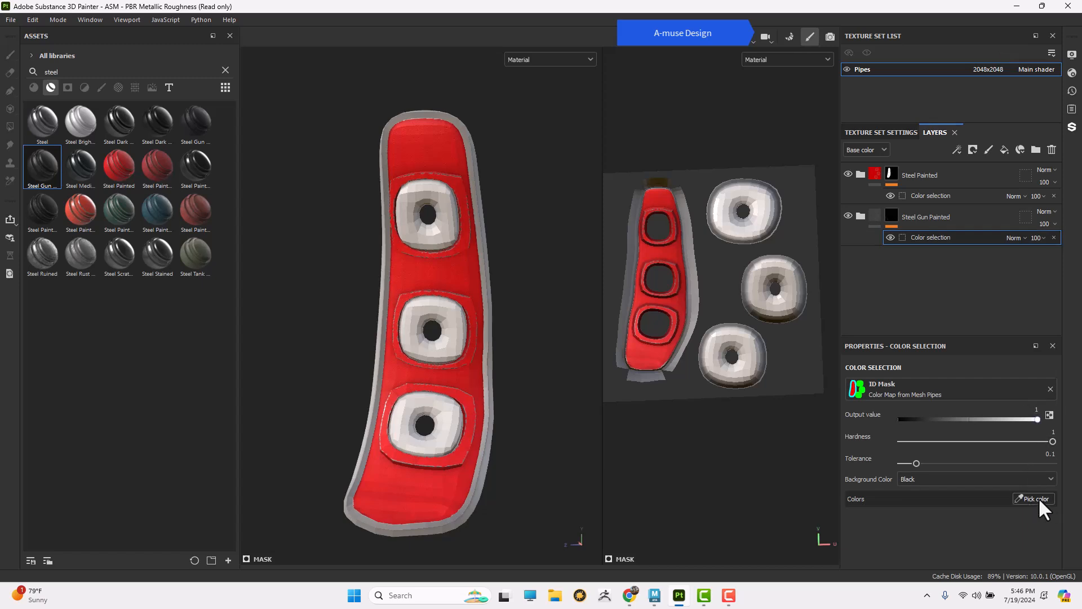
Pick the cyan border and the green ring areas from the ID map for the Steel Gun Painted mask
click(1036, 499)
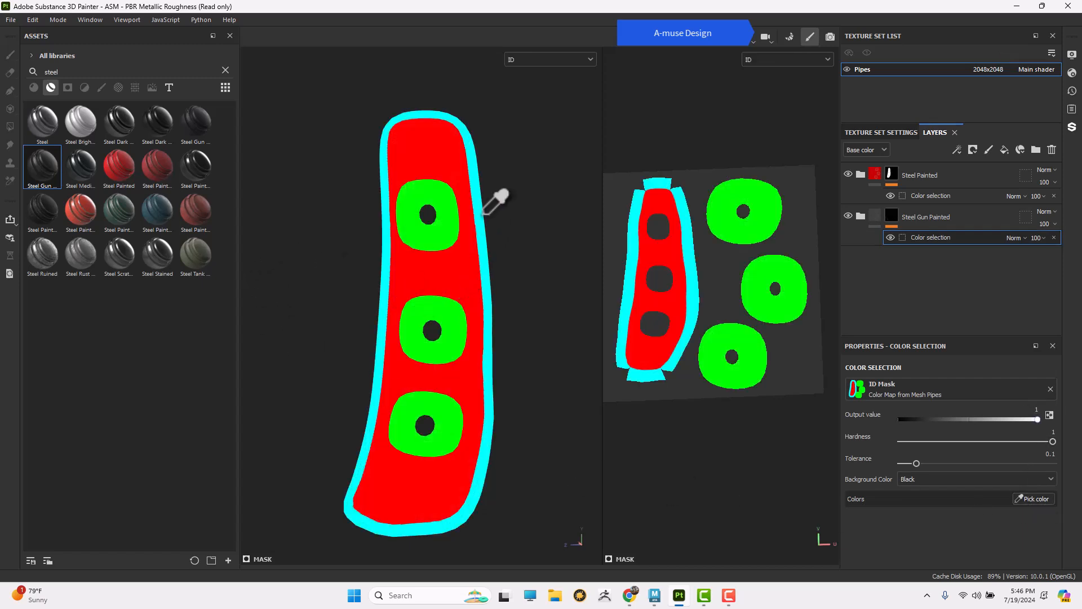
click(467, 128)
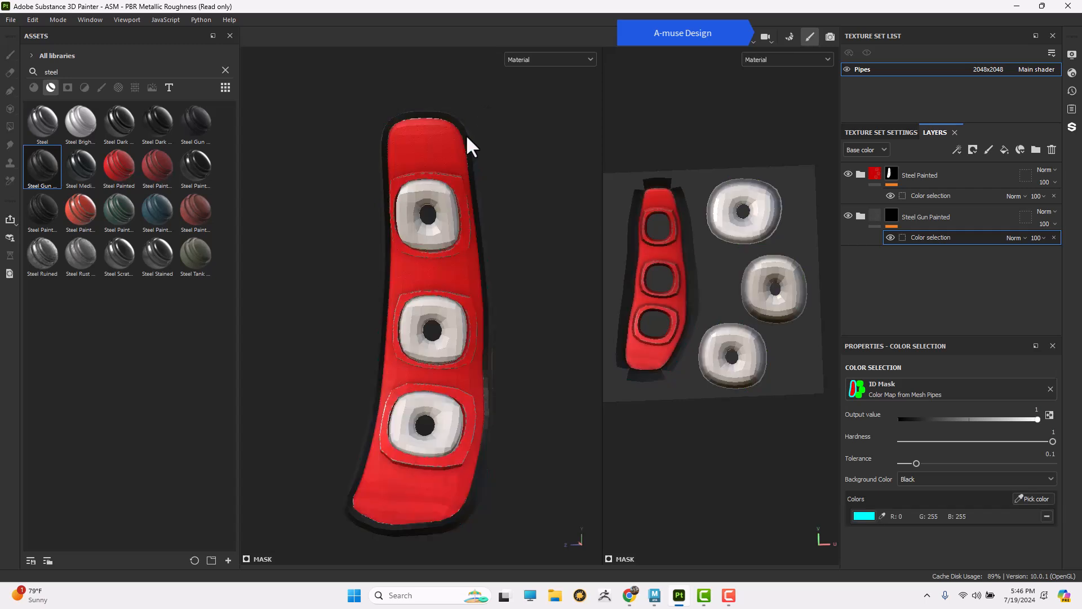
alt+drag(573, 315, 455, 265)
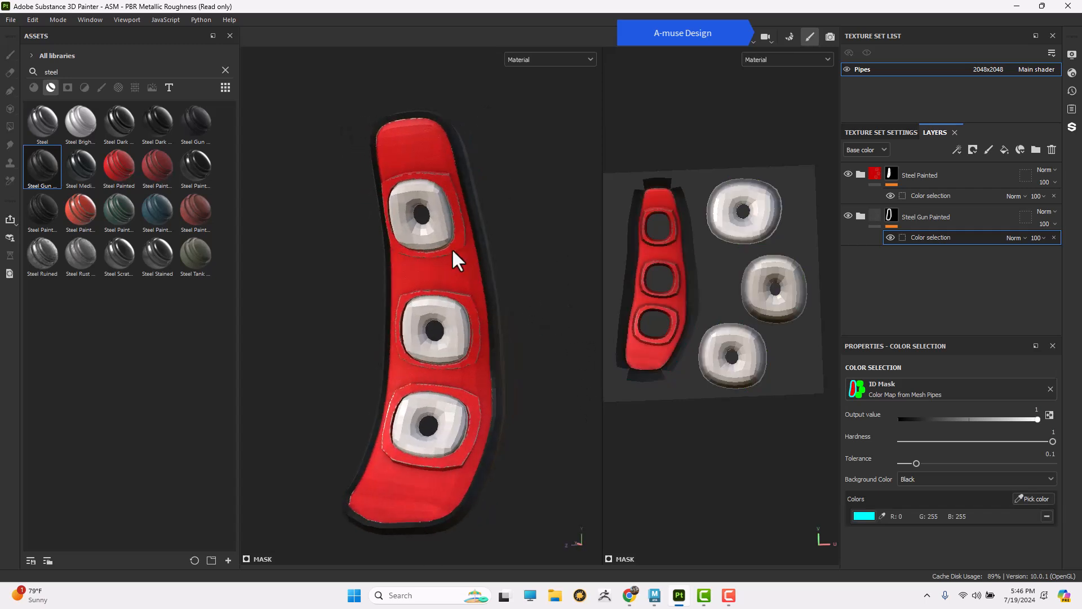
alt+drag(529, 244, 551, 203)
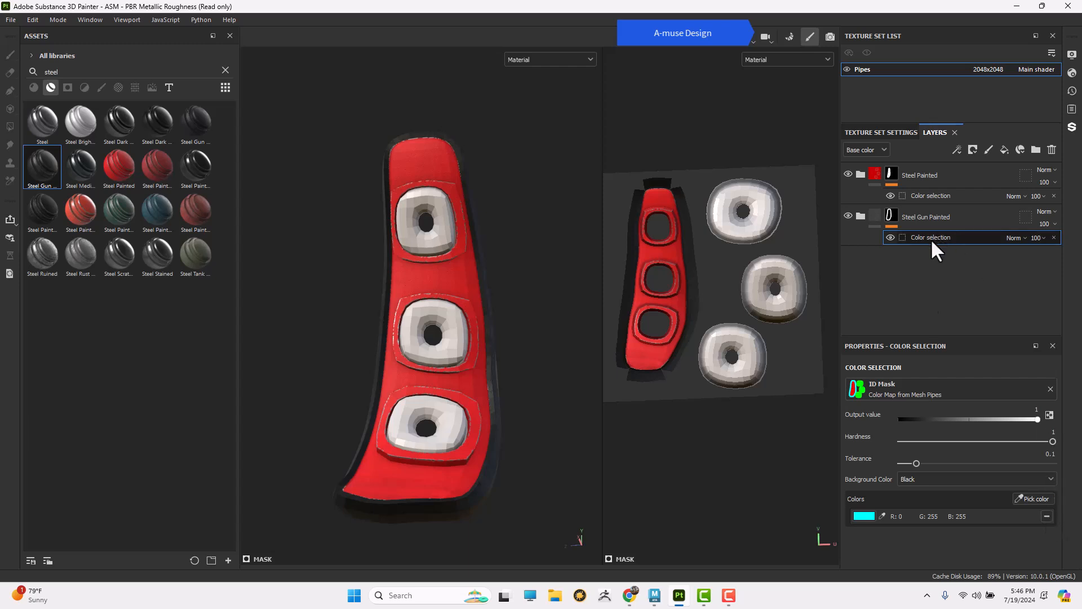
click(1037, 498)
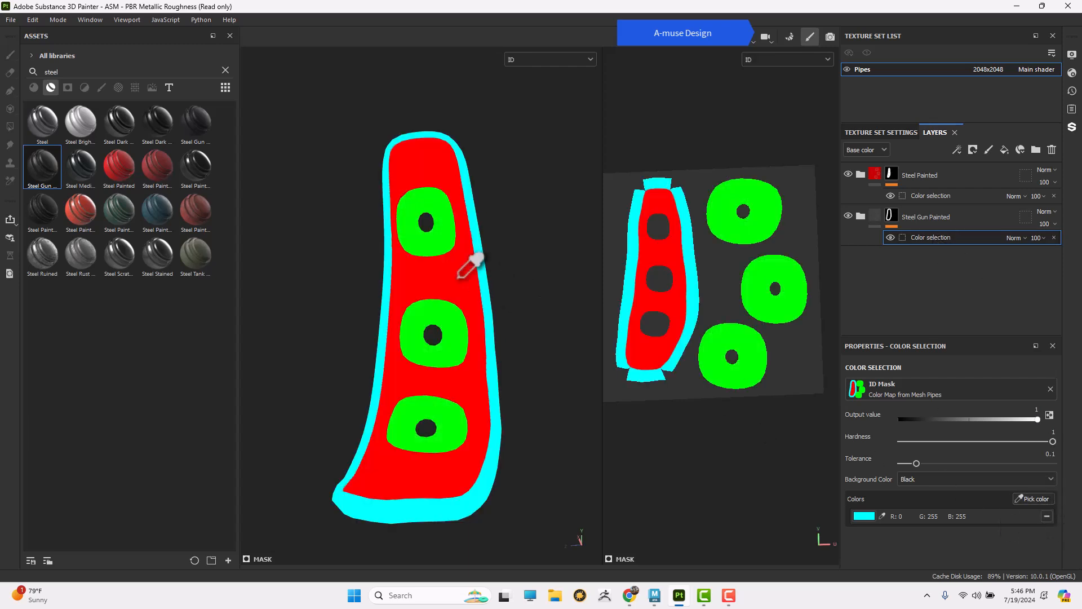
click(440, 211)
alt+right_drag(618, 468, 608, 461)
alt+drag(609, 461, 582, 469)
alt+drag(597, 421, 618, 432)
alt+drag(558, 350, 526, 345)
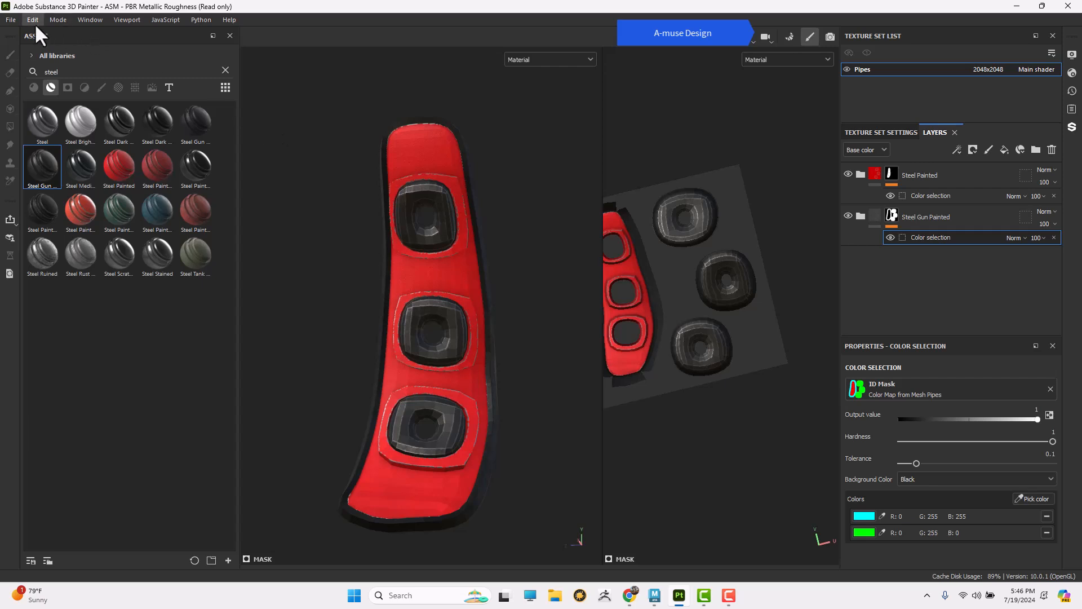
Open the texture export settings and review the Arnold (AiStandard) output template and the list of exports
click(12, 19)
click(93, 197)
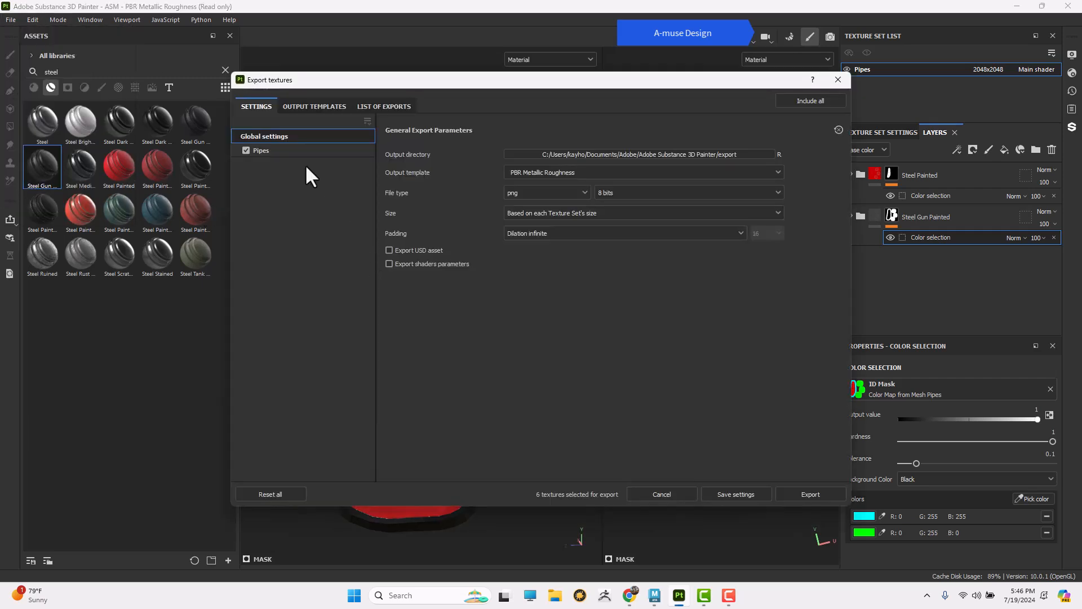
click(307, 104)
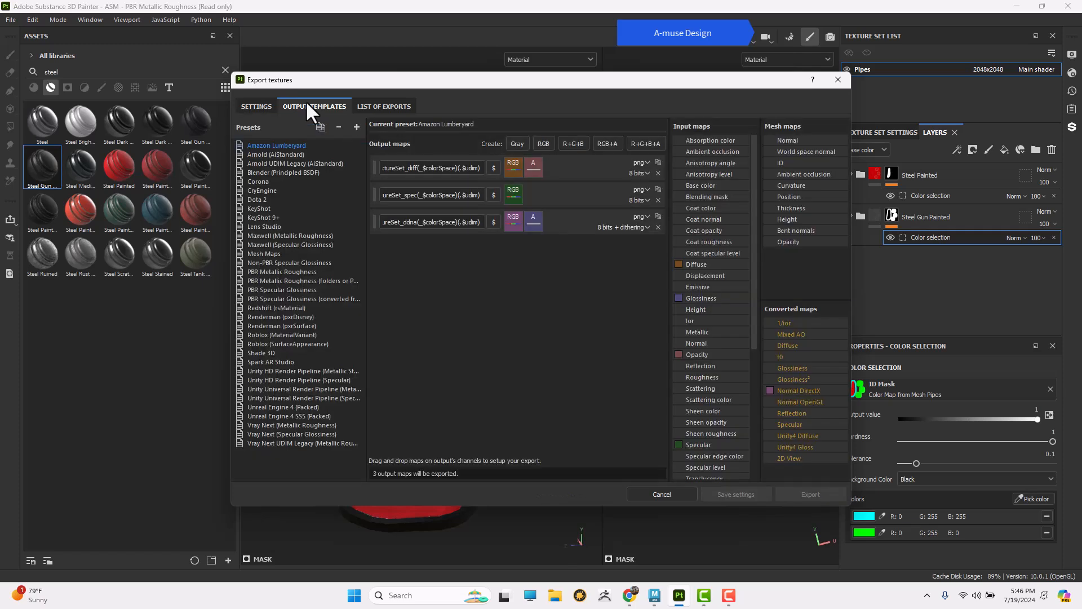
click(275, 153)
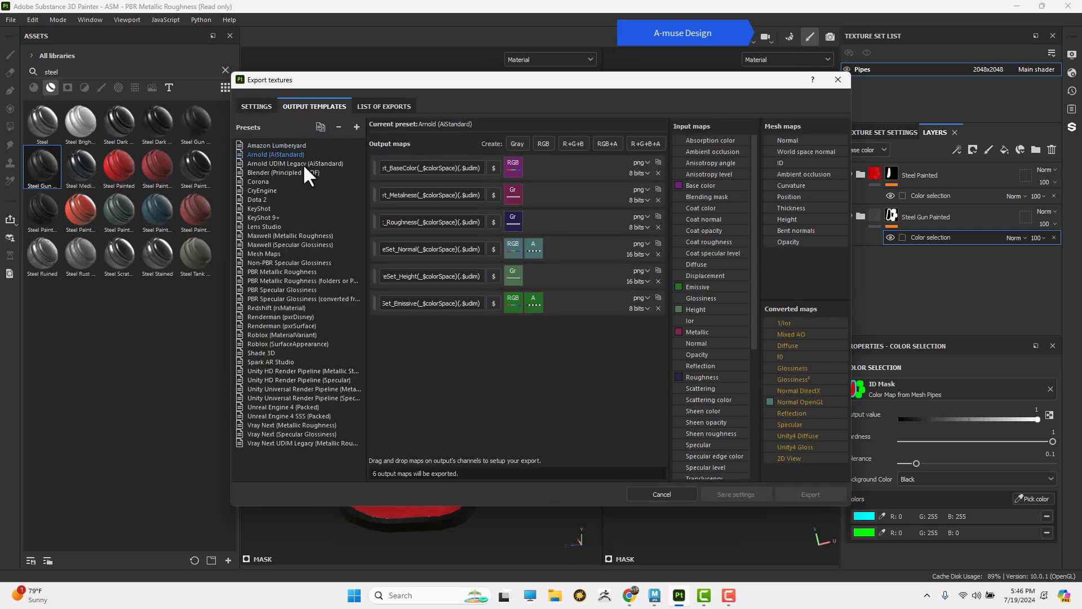
click(384, 107)
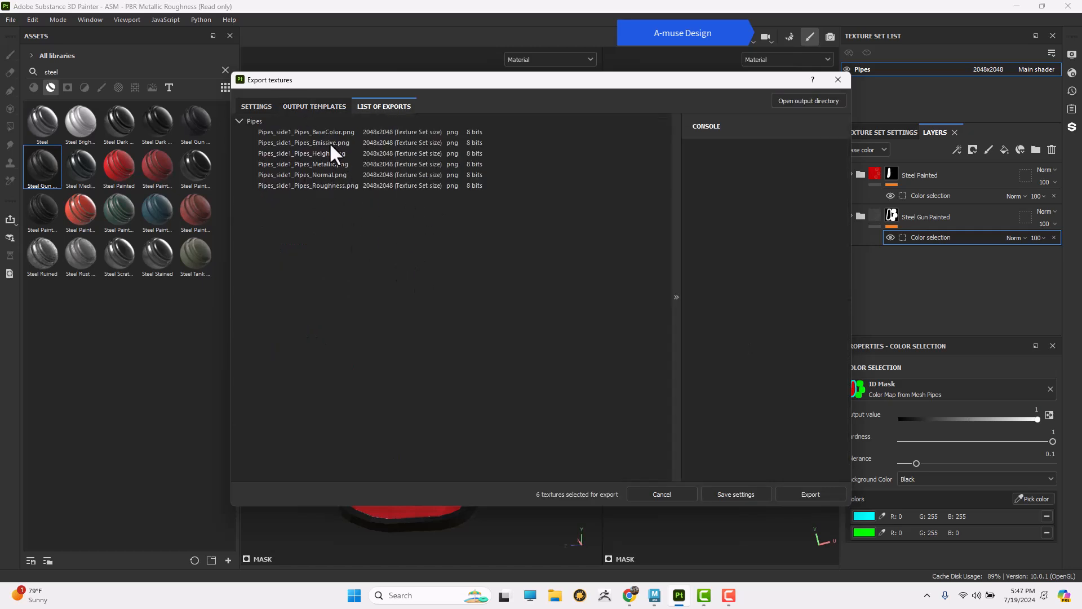
click(256, 107)
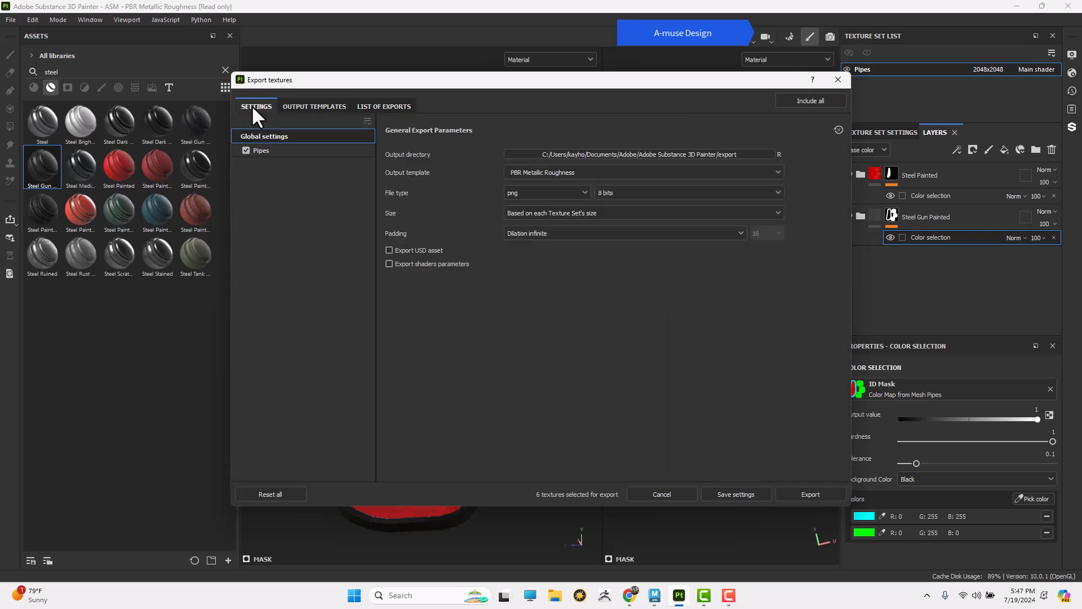
Set the Pipes texture set's height map to exr with 16f bits and export the textures
click(276, 150)
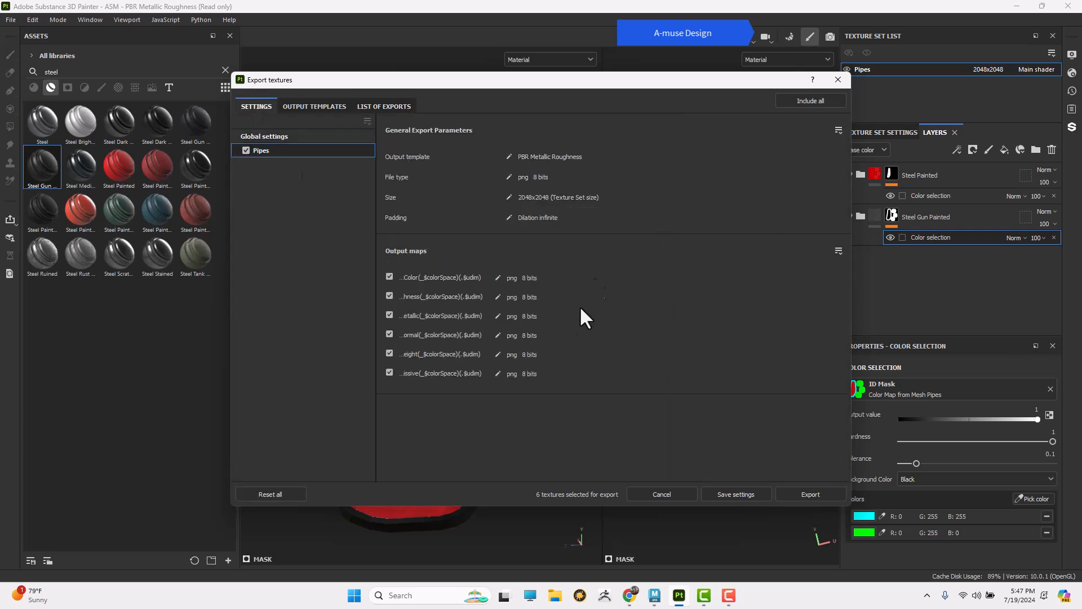
click(497, 354)
click(538, 355)
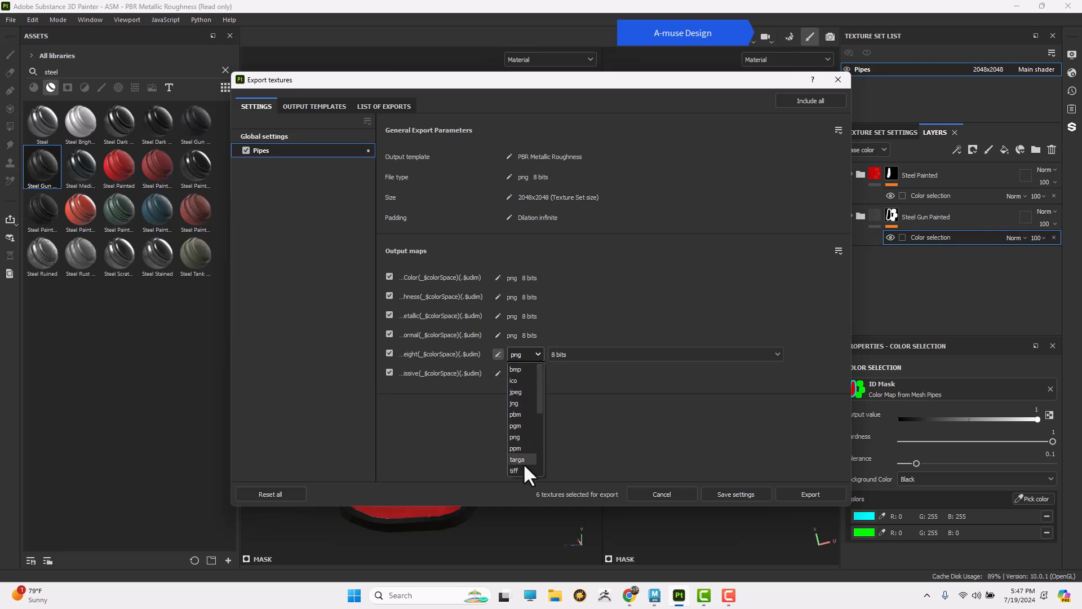
drag(540, 382, 540, 424)
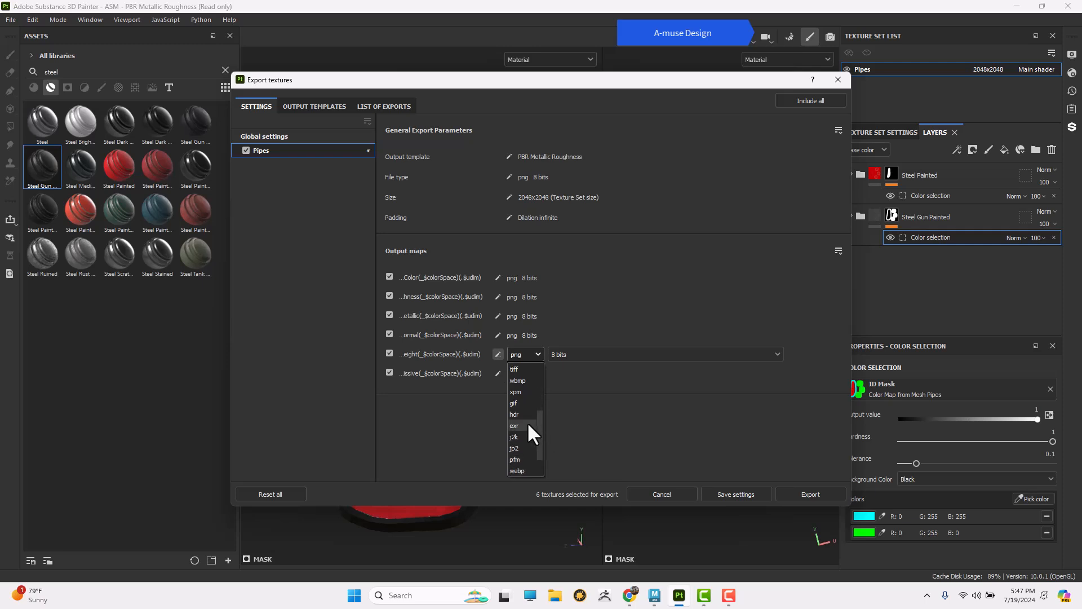
click(527, 425)
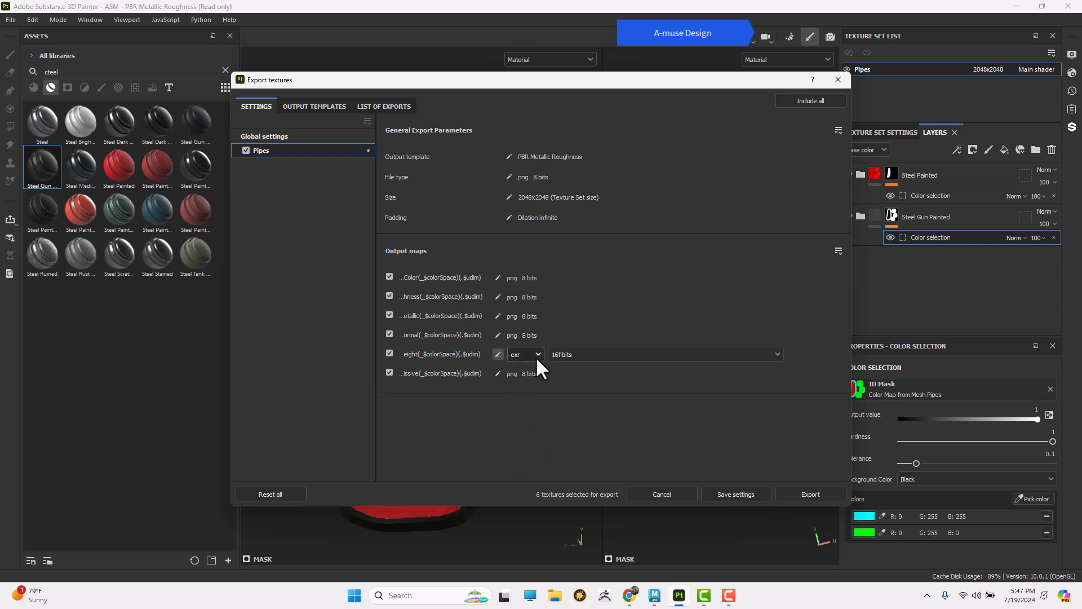
click(811, 494)
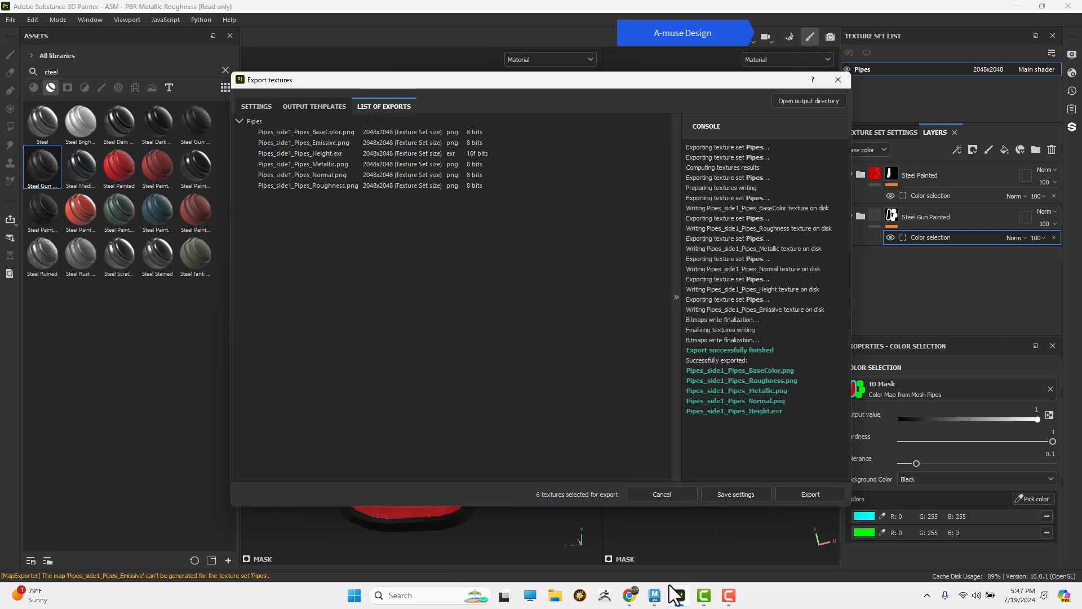
Switch to Maya and open the attributes of the Pipes aiStandardSurface material assigned to the side panel
click(655, 599)
right_click(488, 269)
mouse_move(485, 482)
click(487, 533)
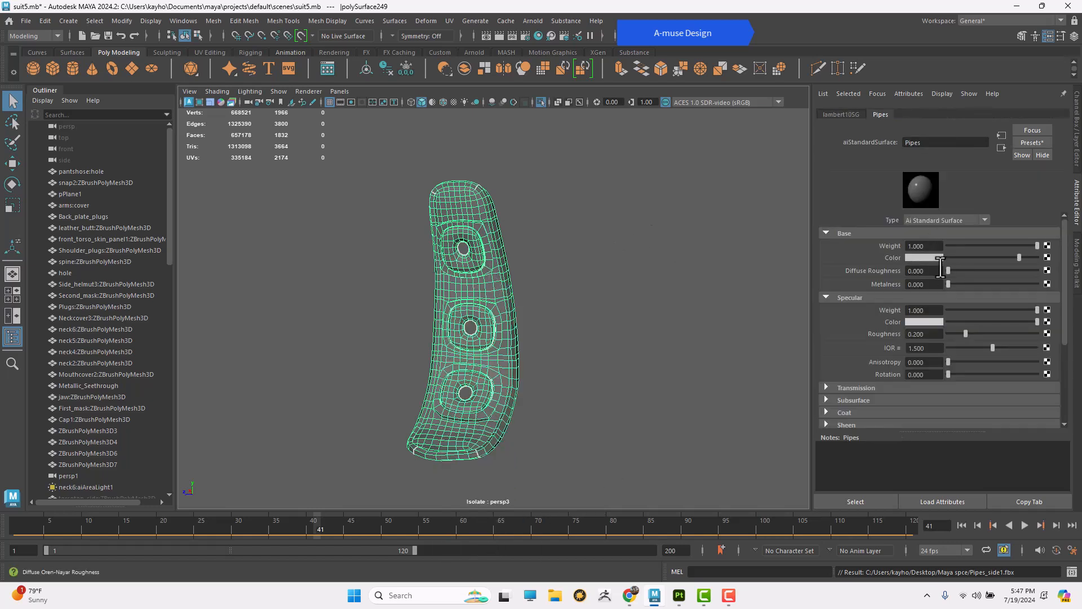
Raise the Pipes material's base color to full brightness and open the choice of texture nodes for it
drag(1018, 257, 1047, 257)
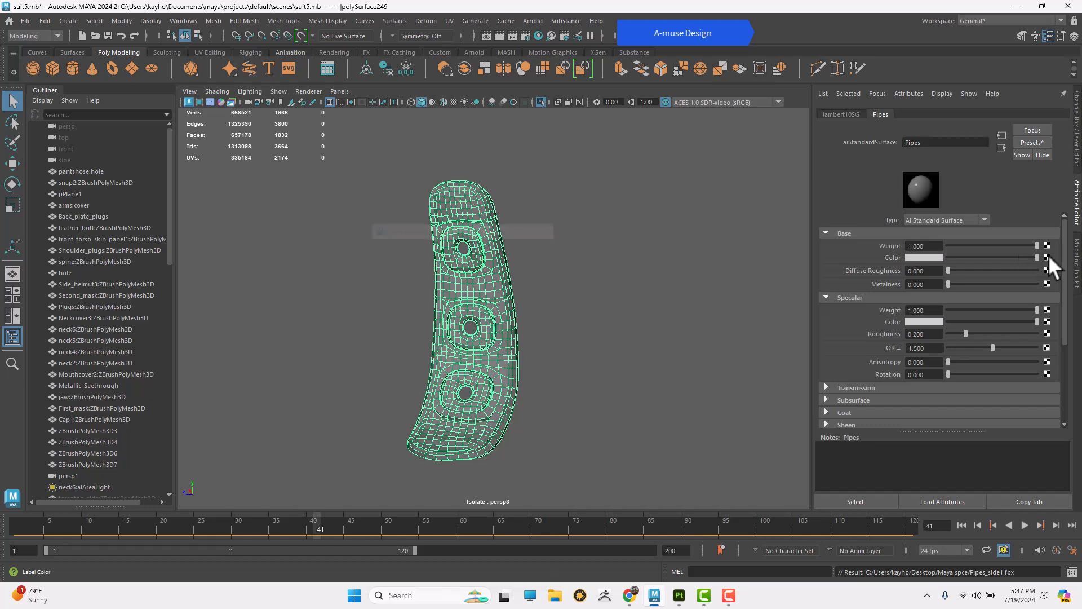
click(1047, 257)
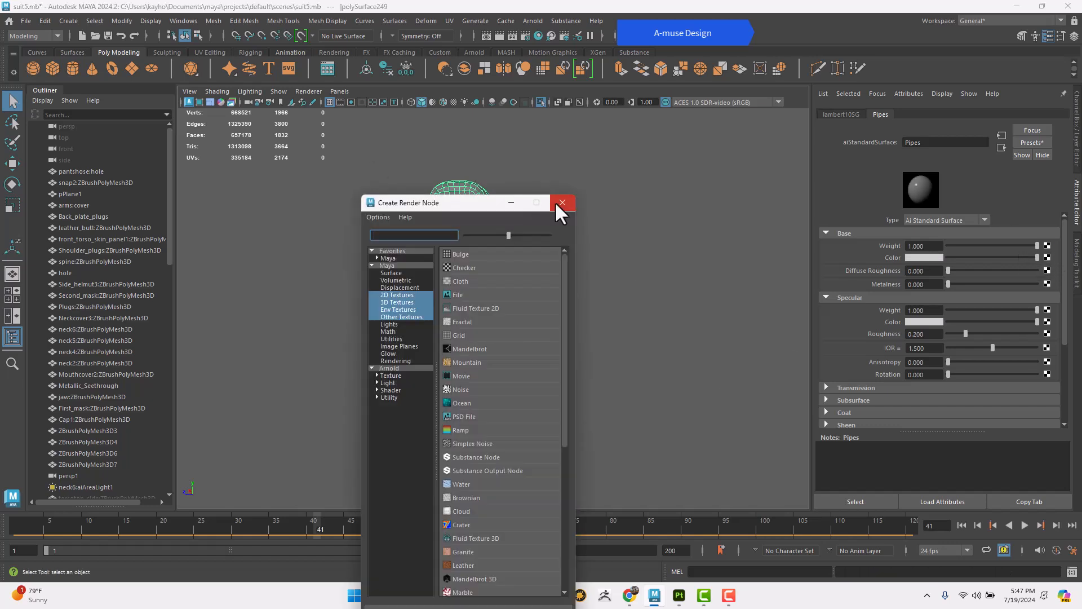